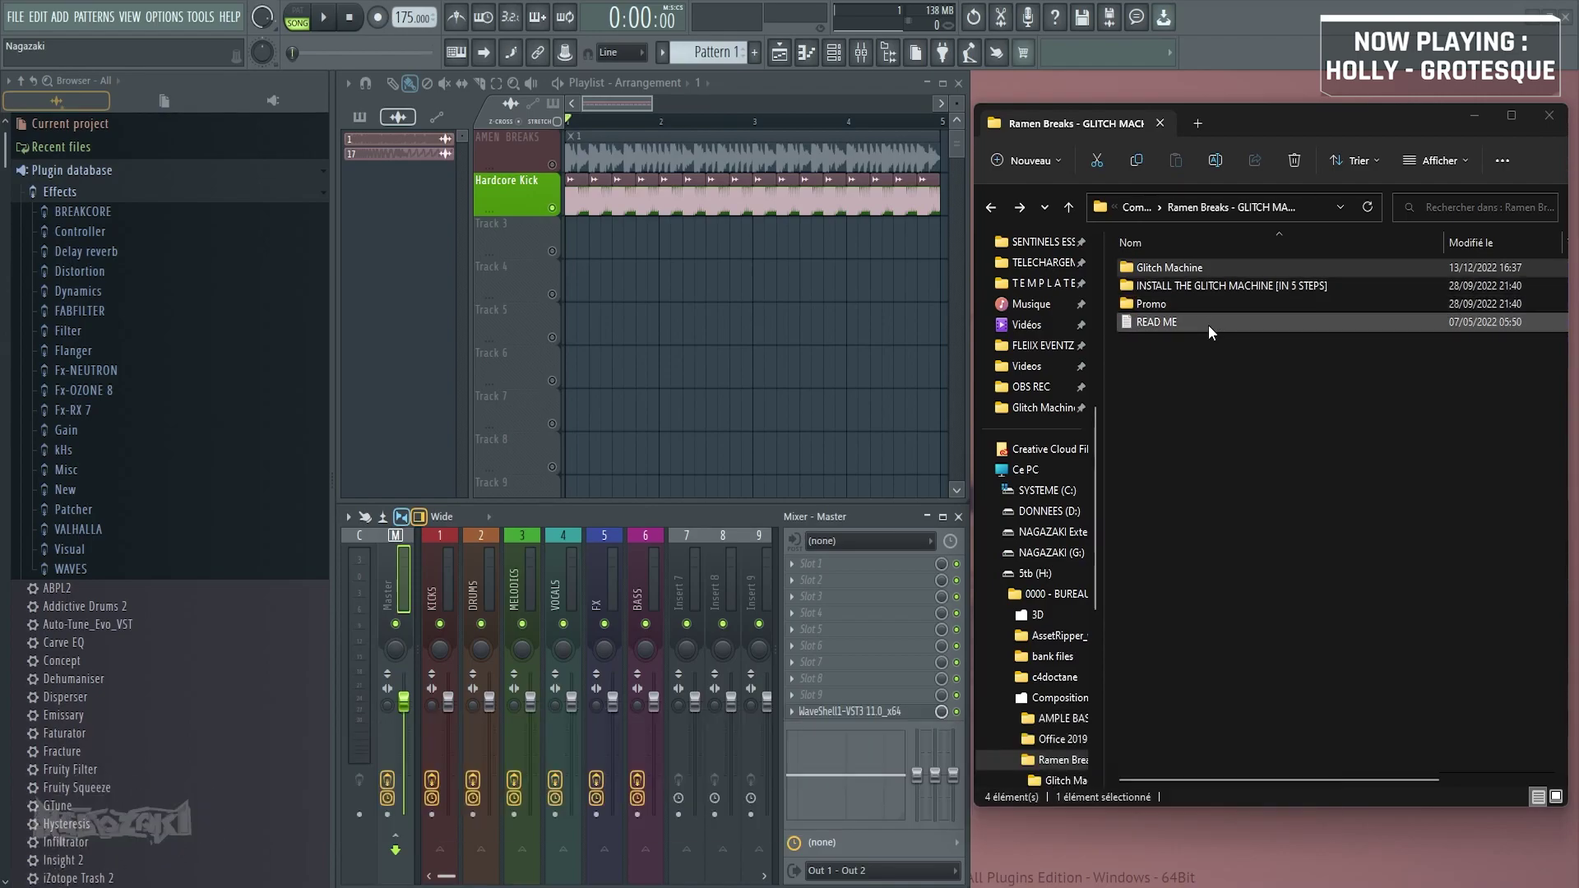
Open the Glitch Machine folder and drag its FL Studio 20-8-4 preset onto Master Slot 1
double_click(1219, 269)
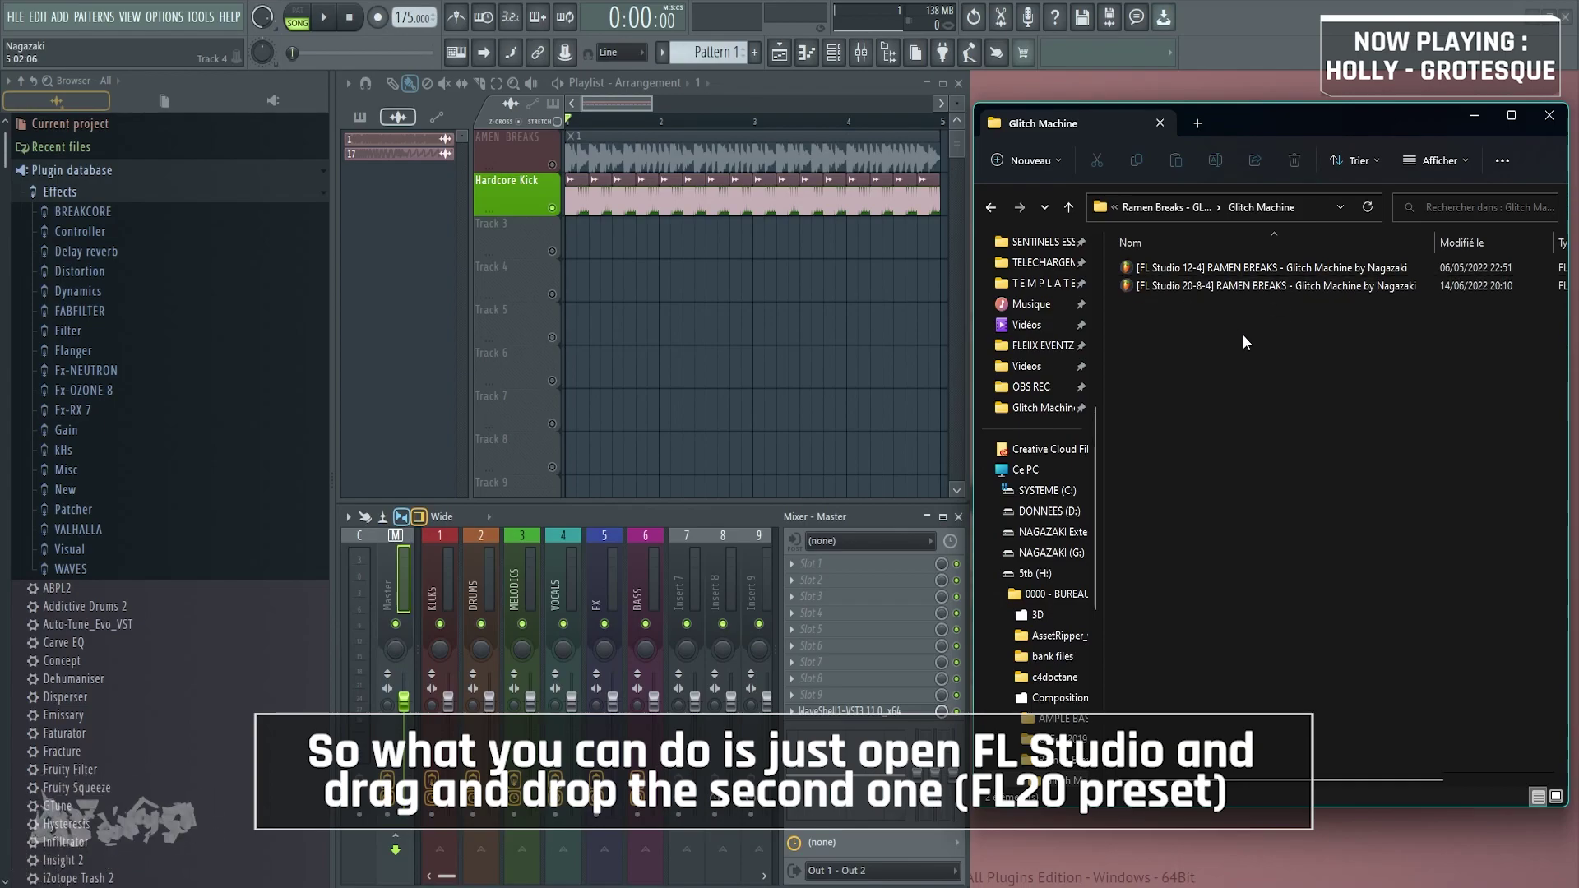
click(1192, 288)
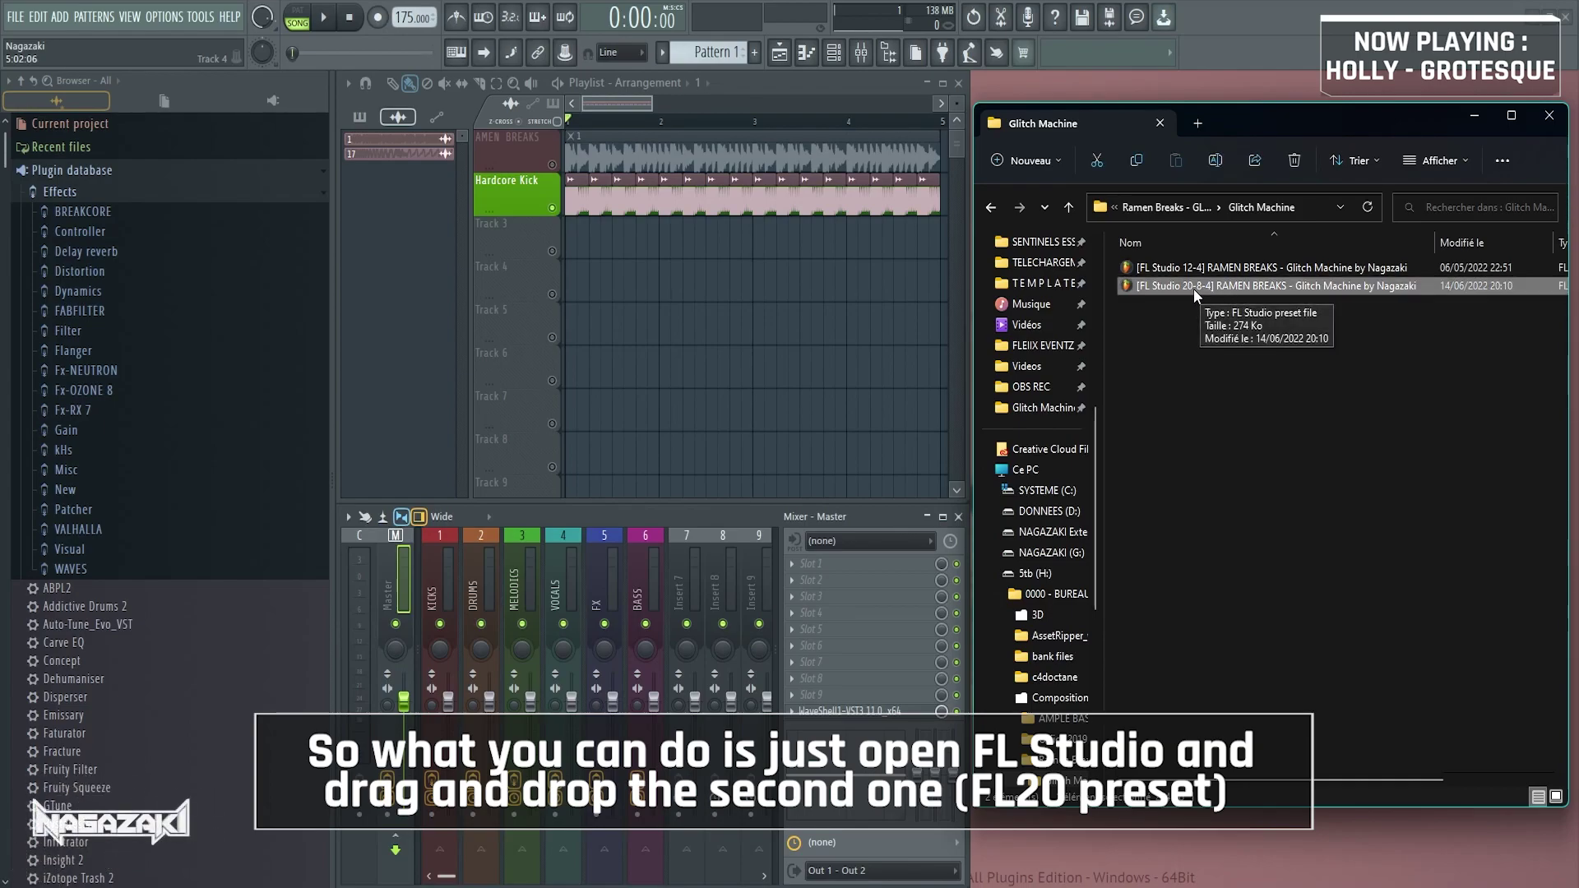
drag(1197, 288, 818, 564)
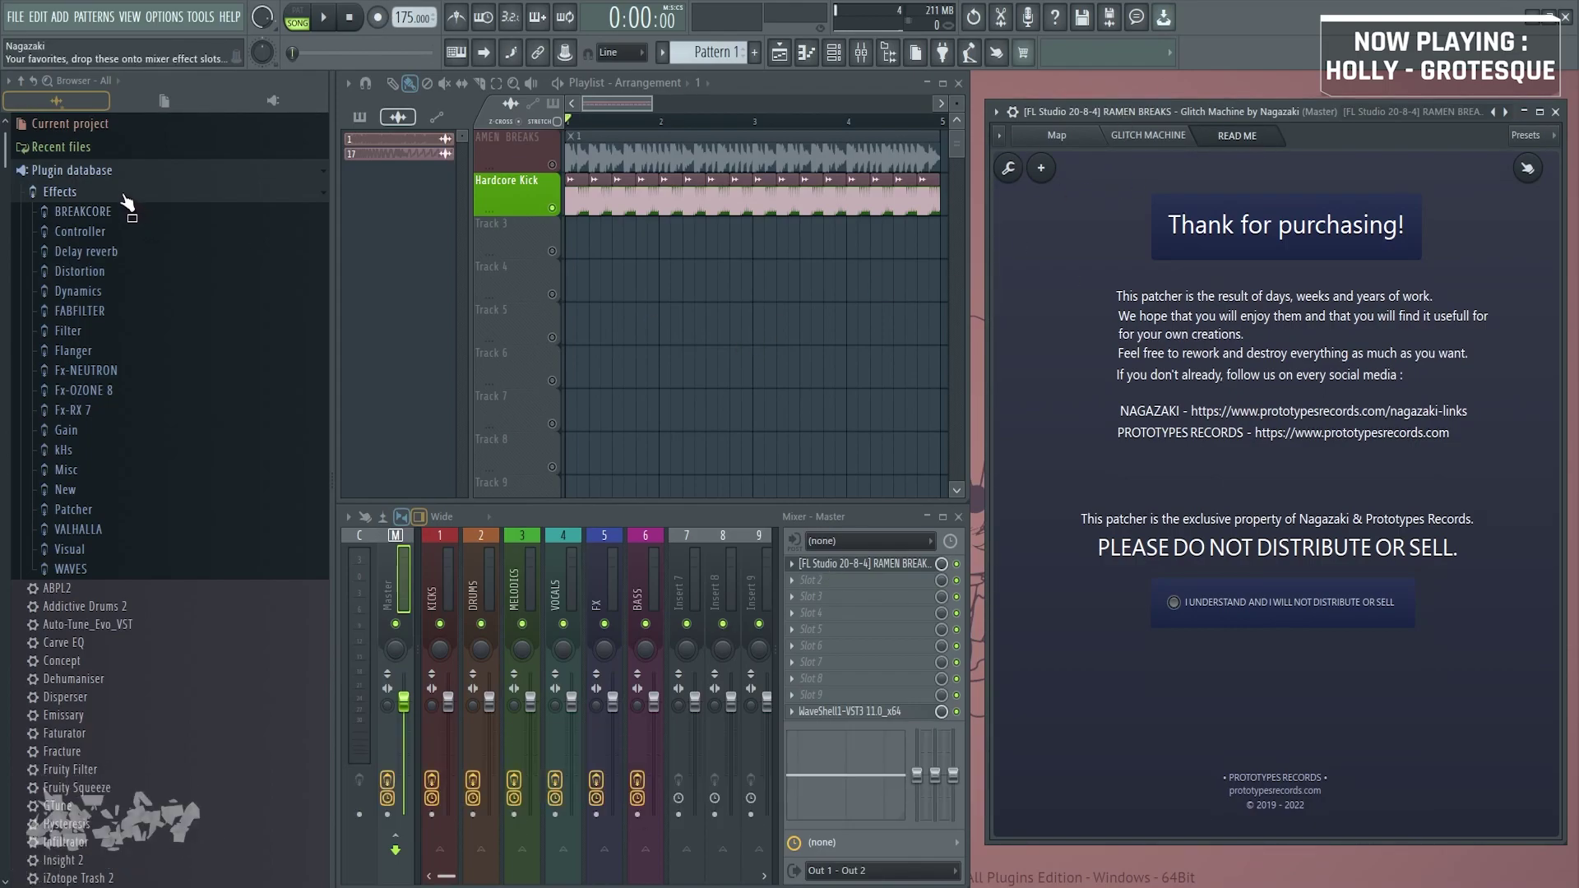
Bring up the options for the Effects folder in the Browser's Plugin database
right_click(70, 196)
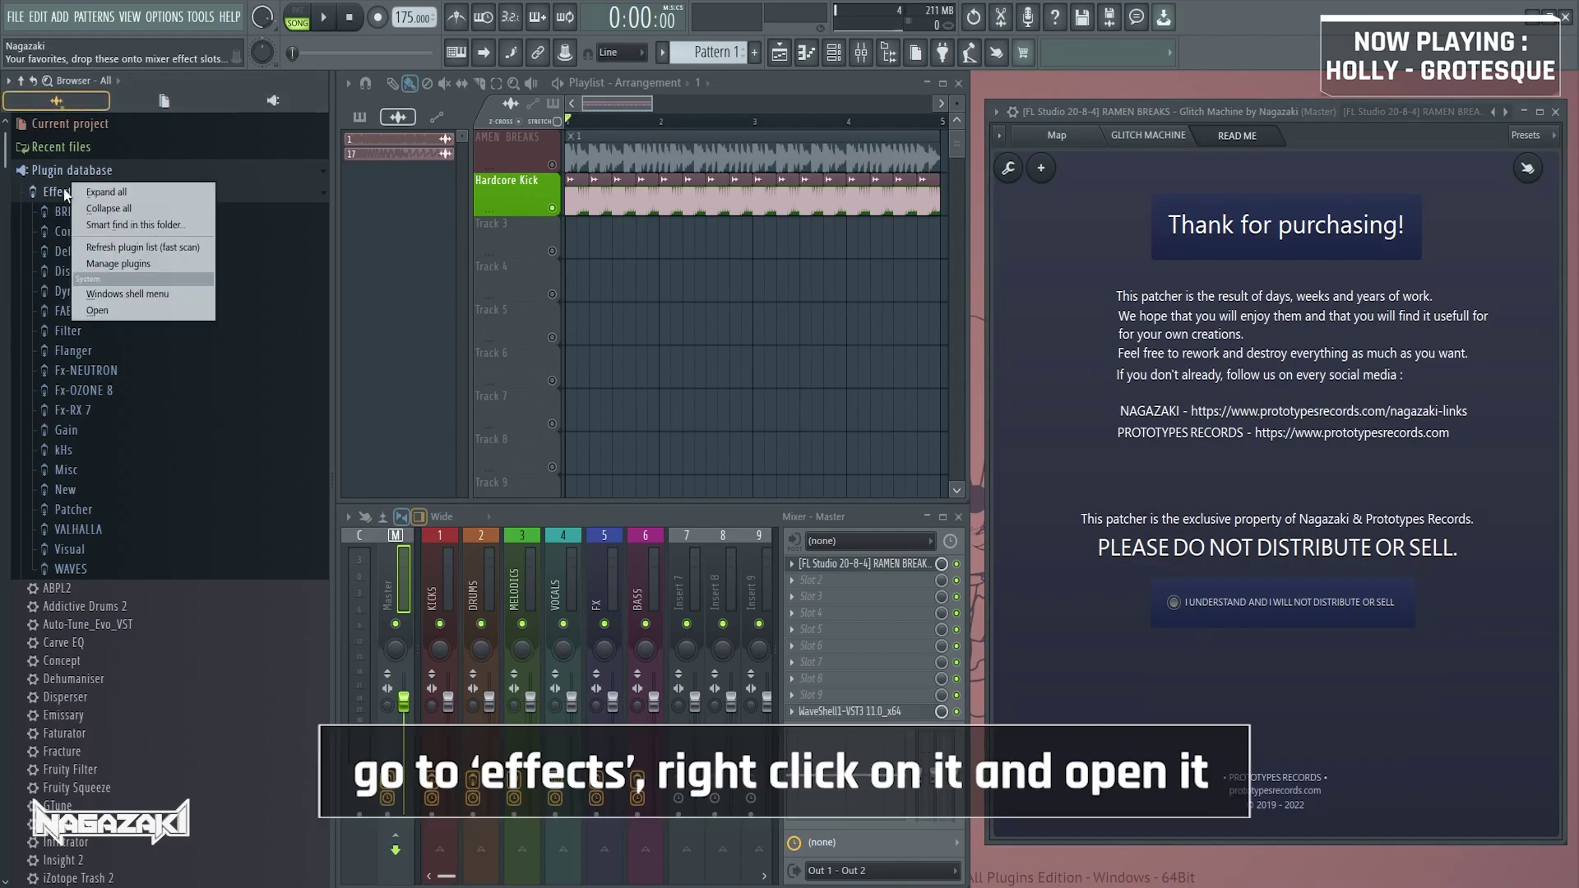
Open the plugin database Effects folder in File Explorer, widened to show its full path
click(120, 308)
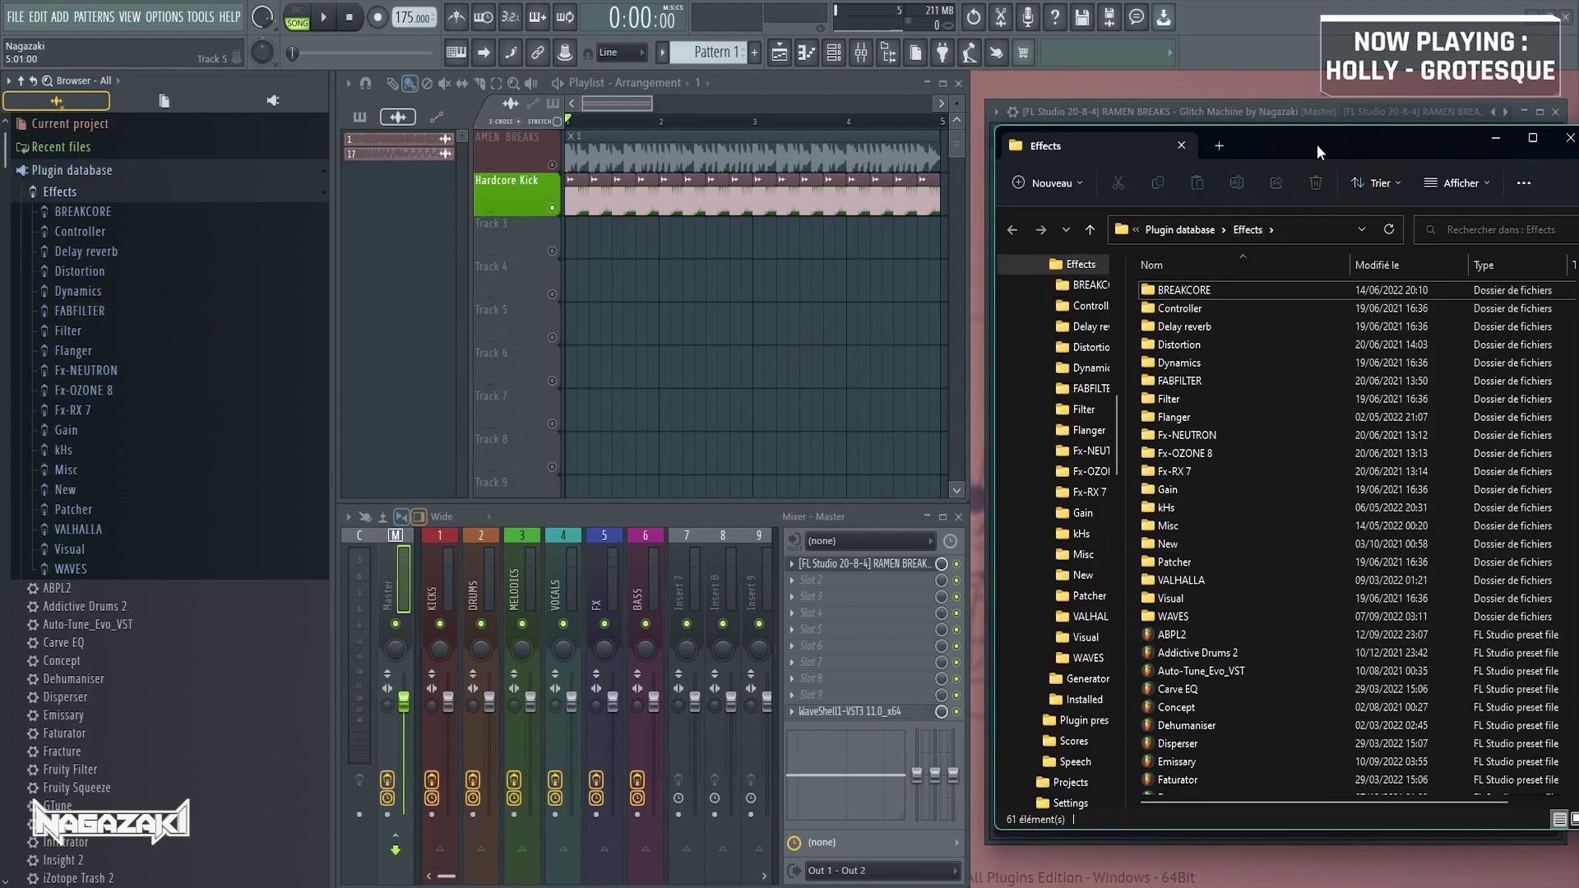
drag(1317, 144, 1156, 93)
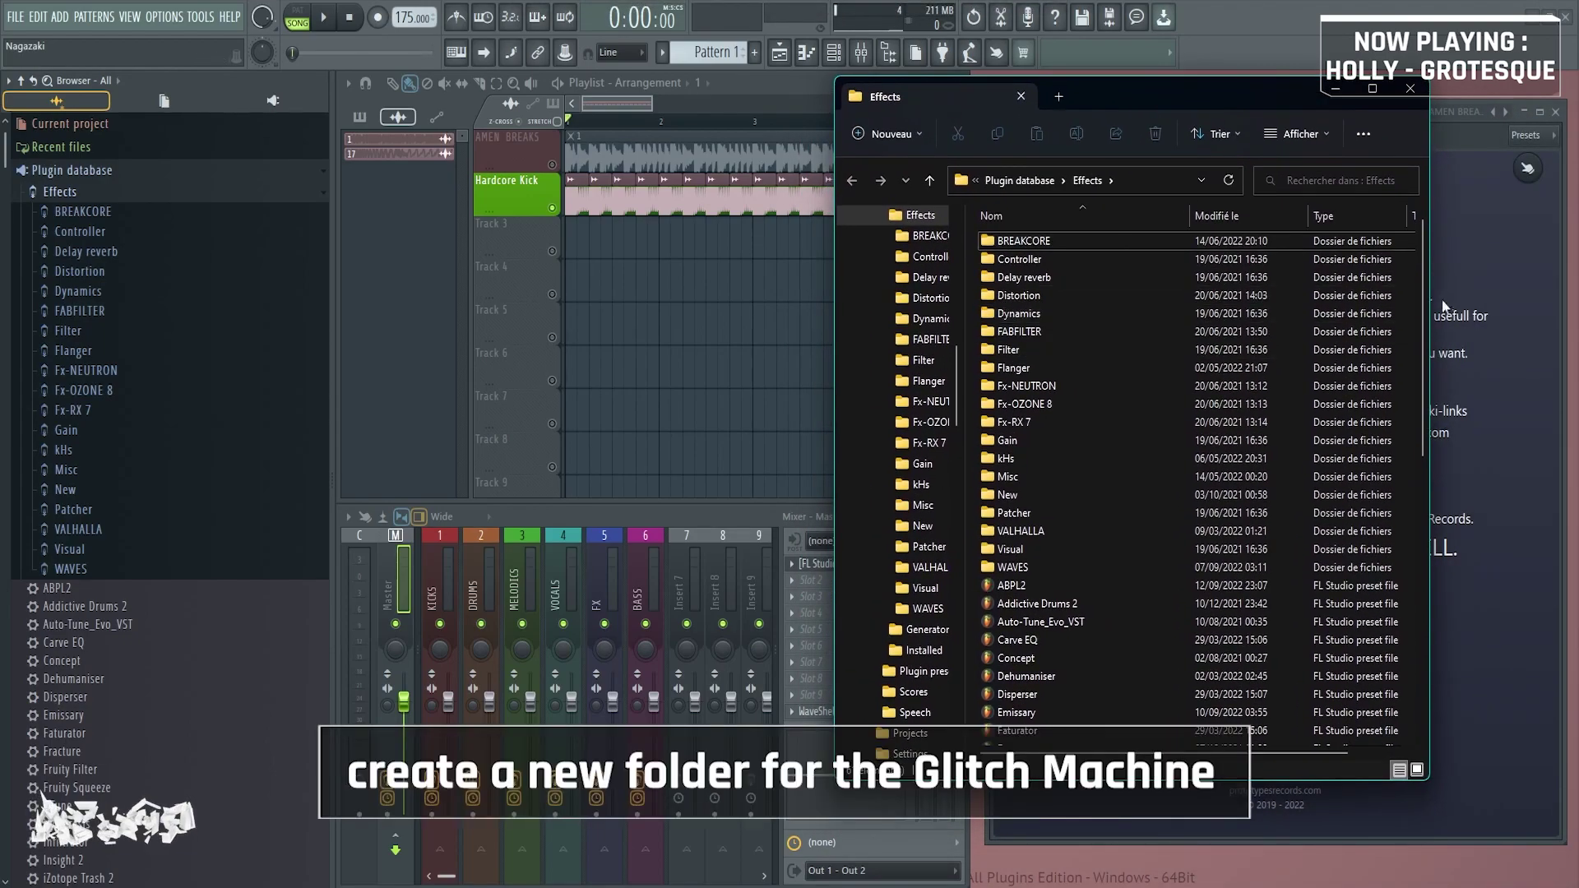
drag(1426, 296, 1496, 301)
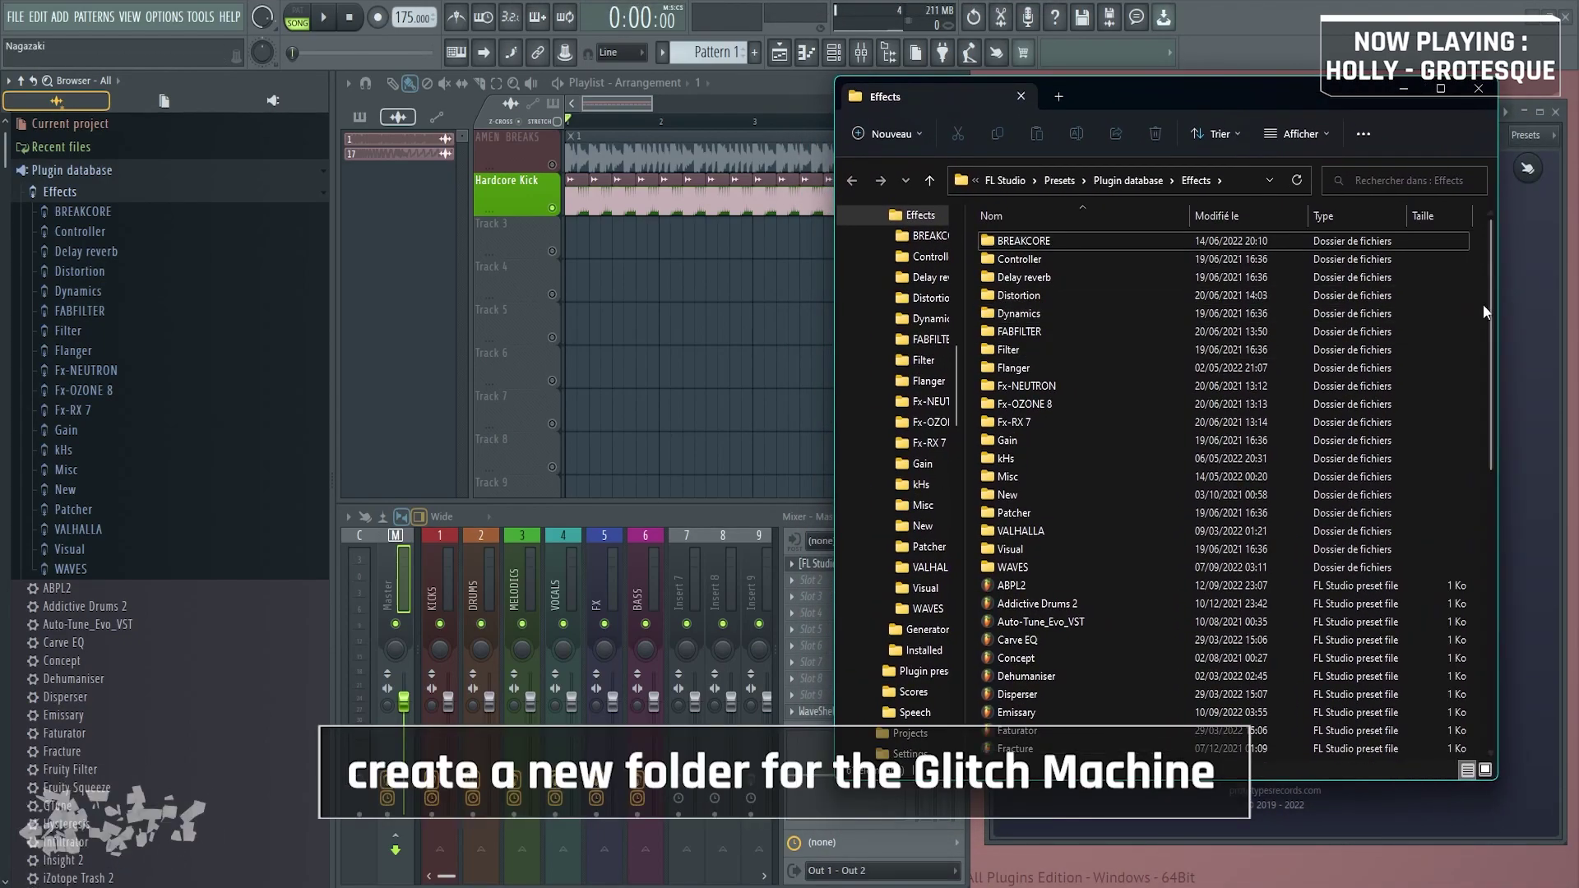
Create a new folder named 'Ramen Breaks - Glitch Machine' inside Effects
right_click(1473, 314)
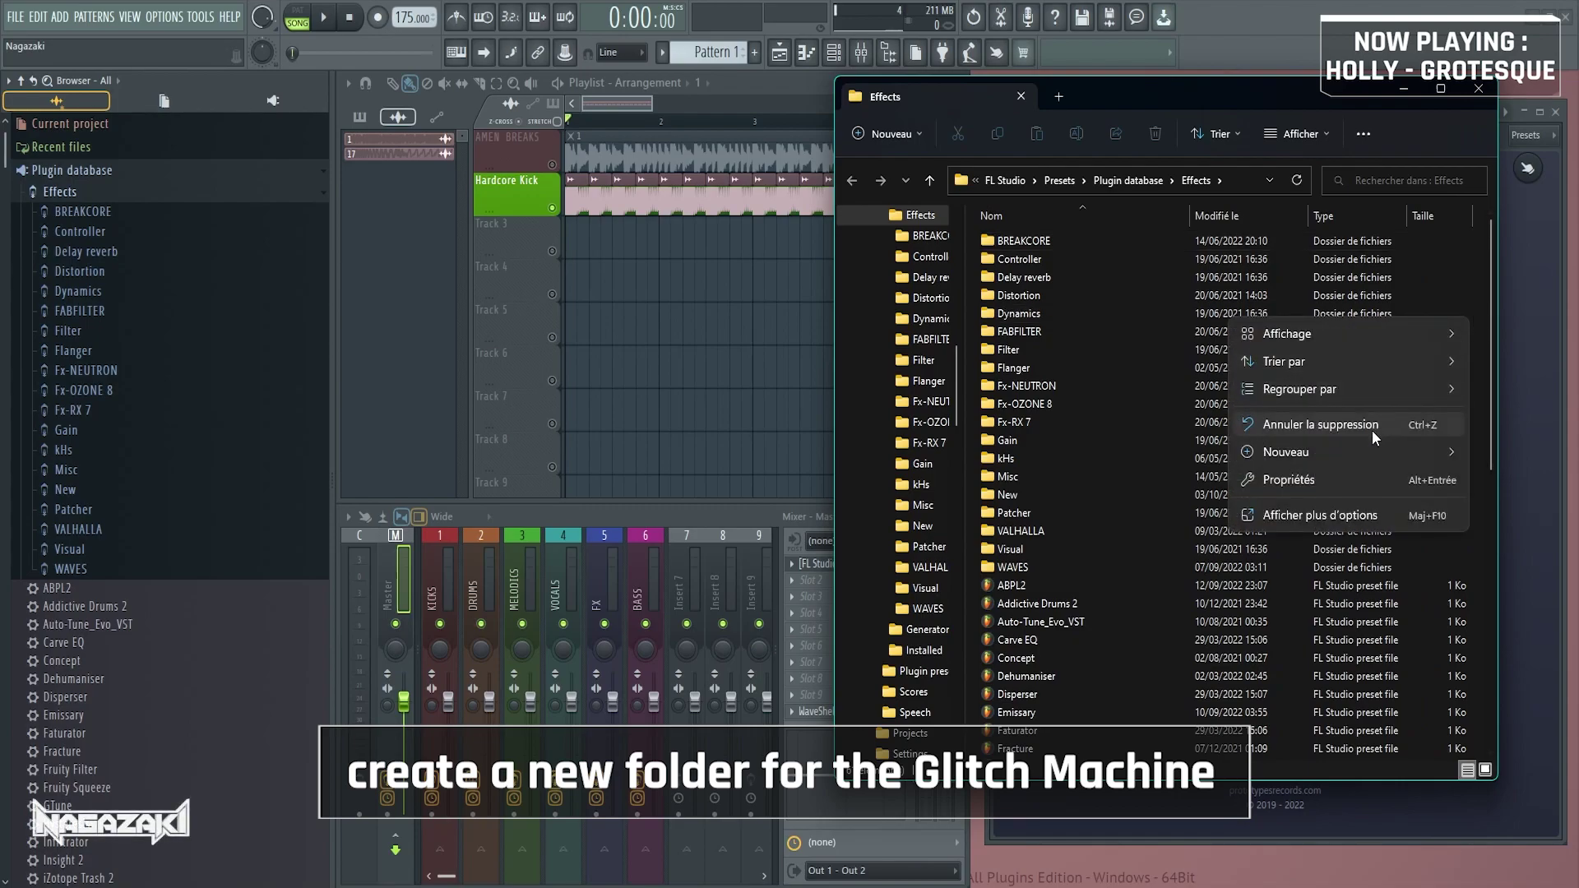
mouse_move(1359, 450)
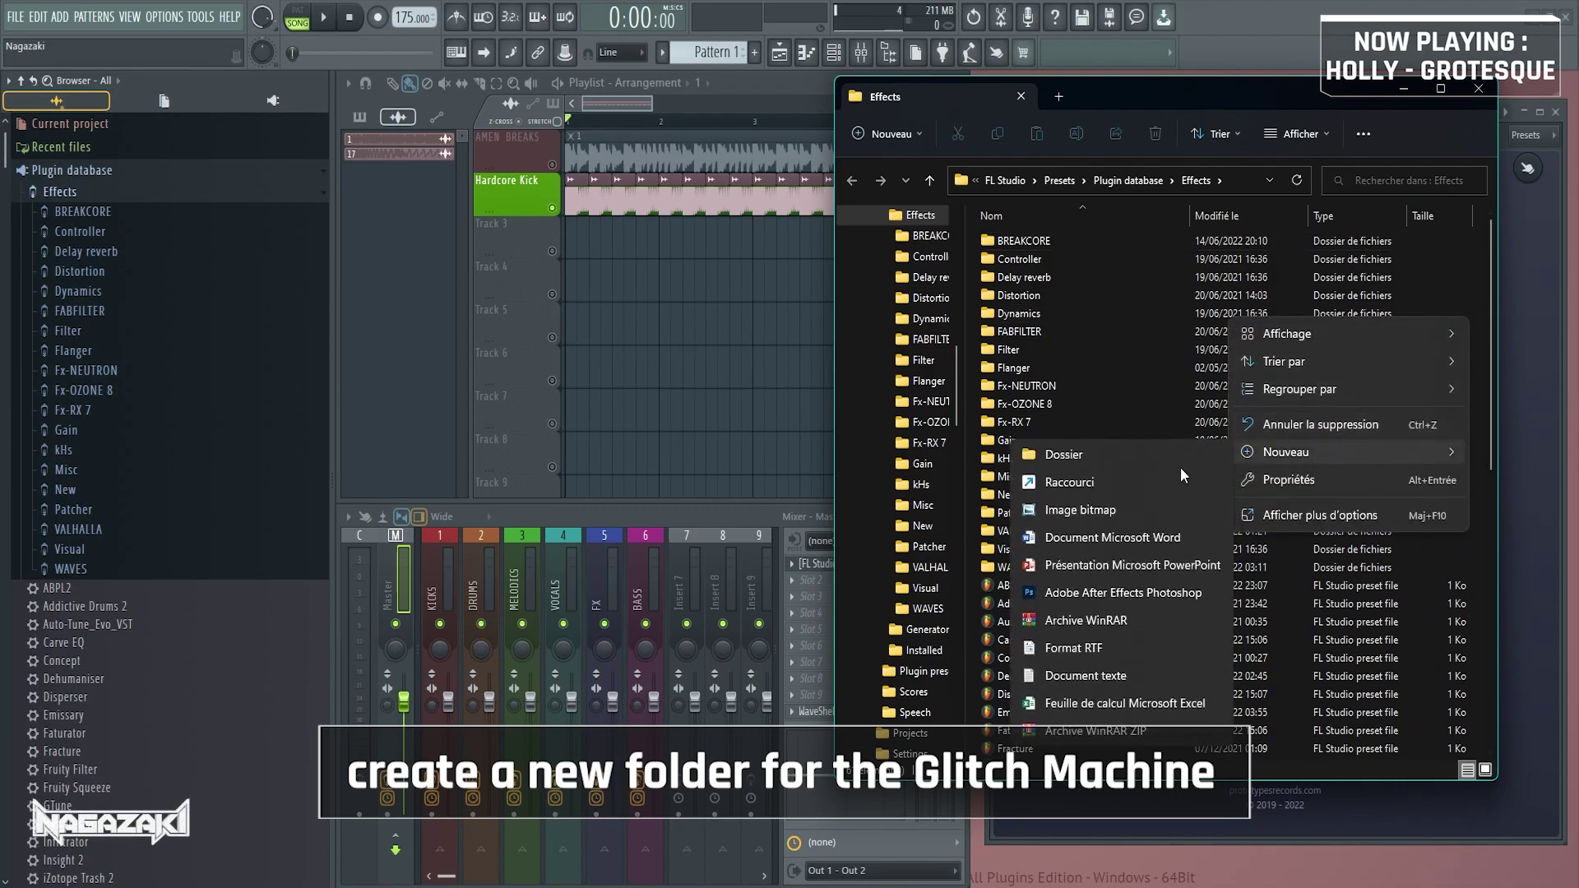
click(1126, 456)
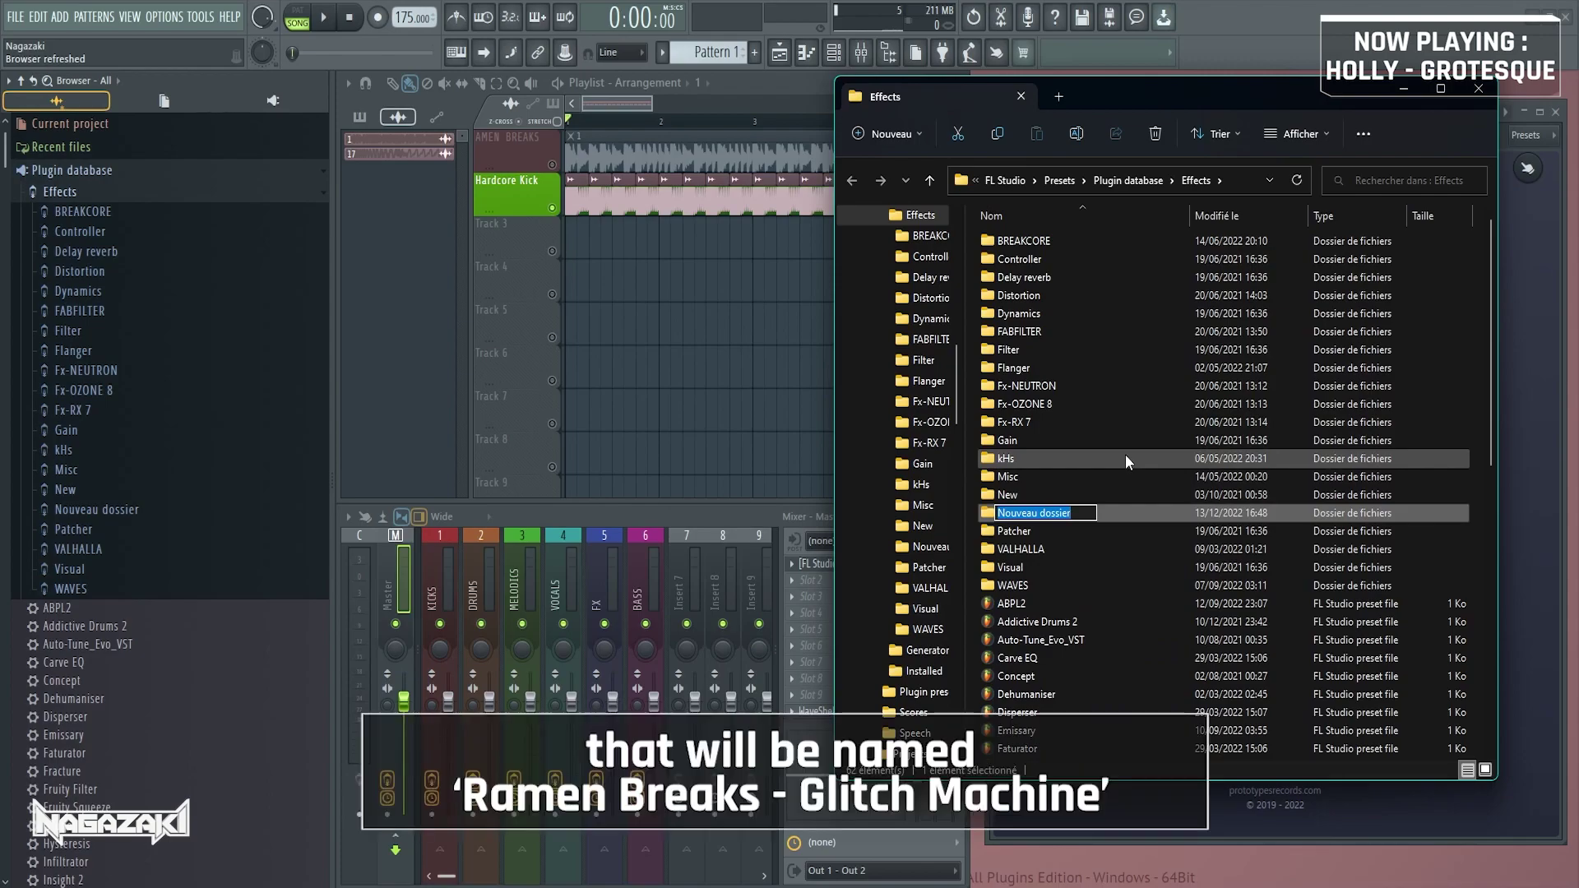
text(Ramen Breaks )
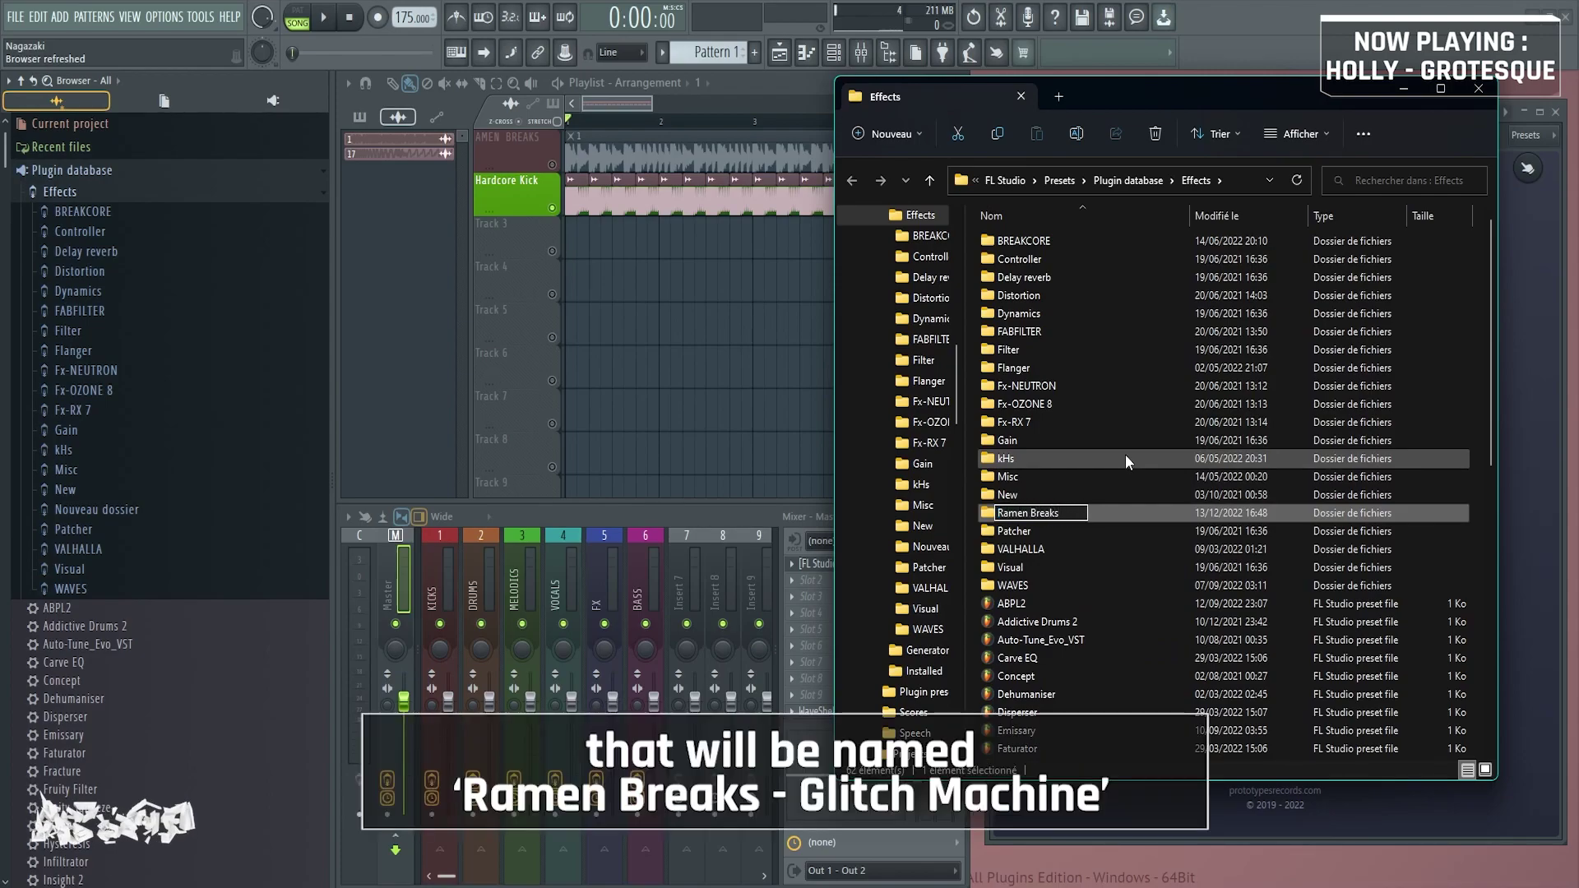
text(- Glitch)
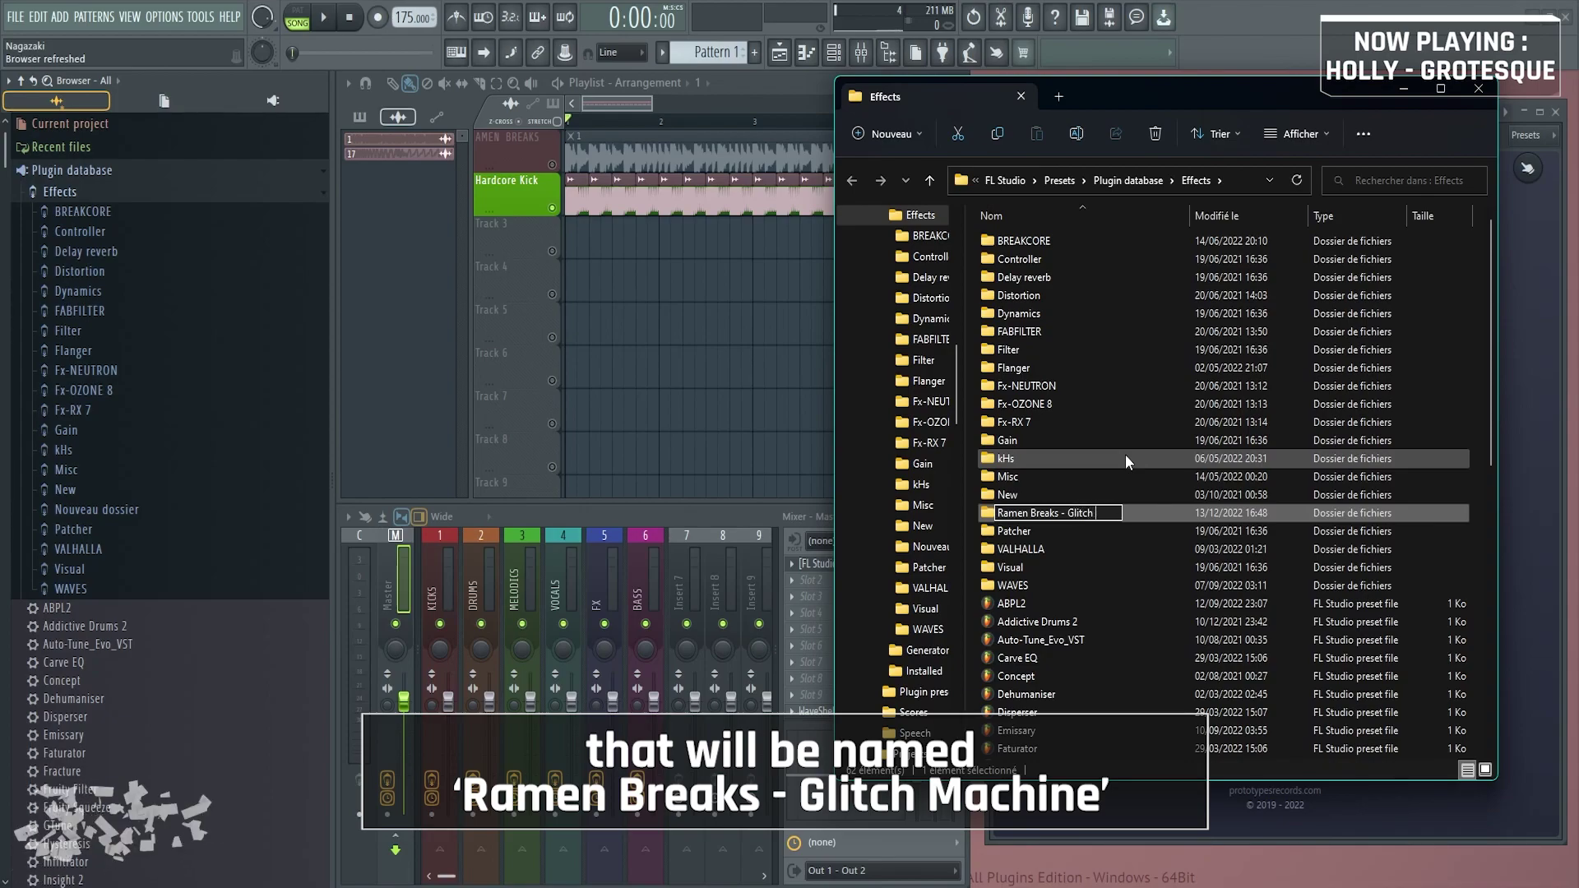
text( Machine)
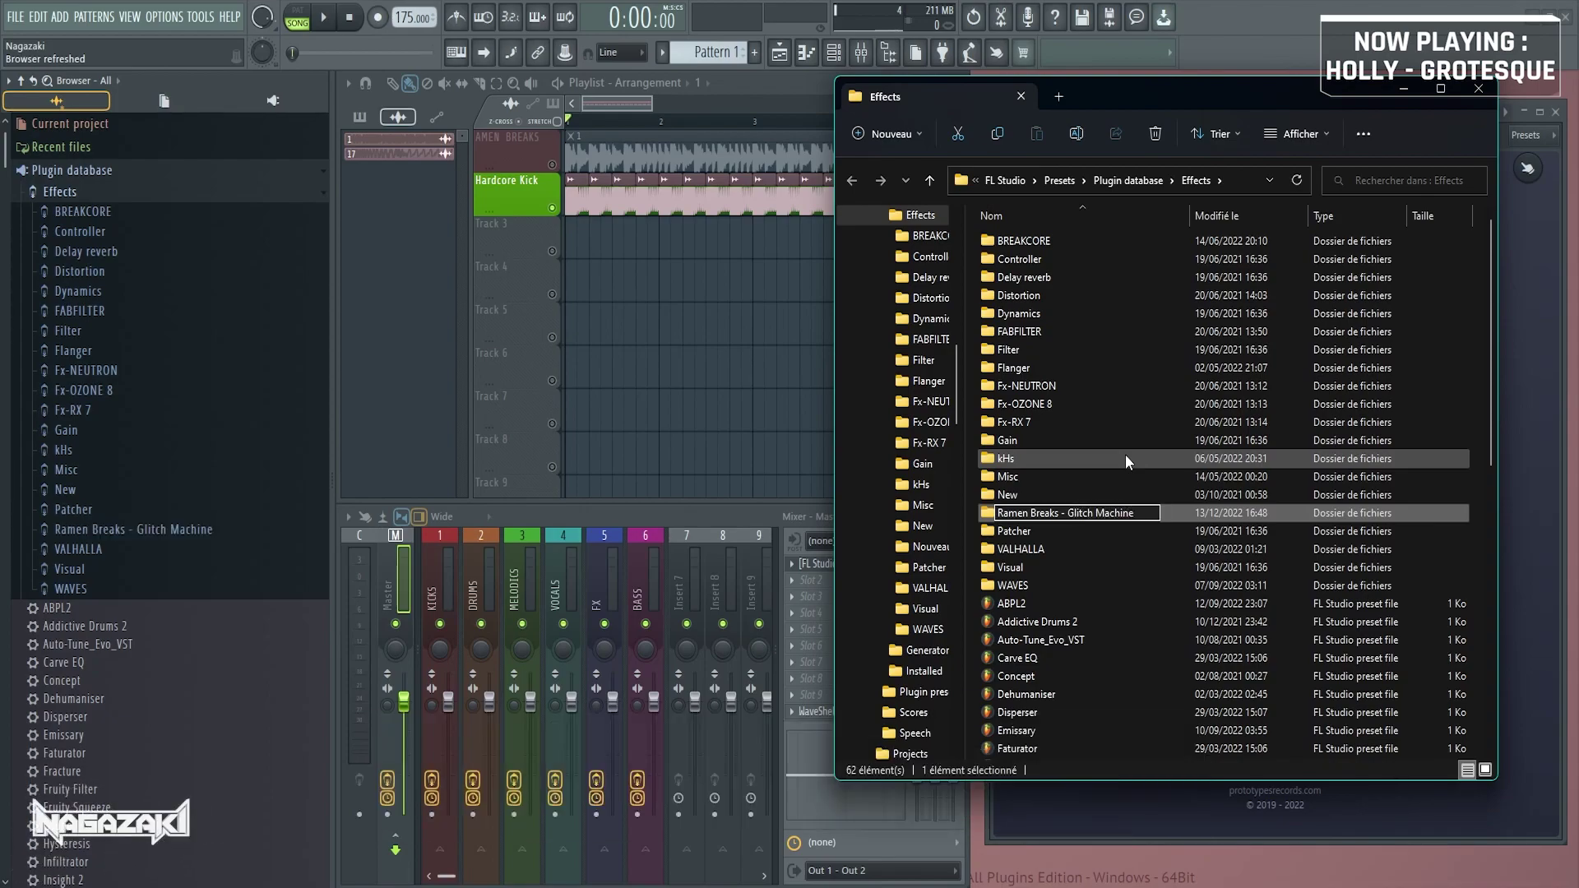
key(Return)
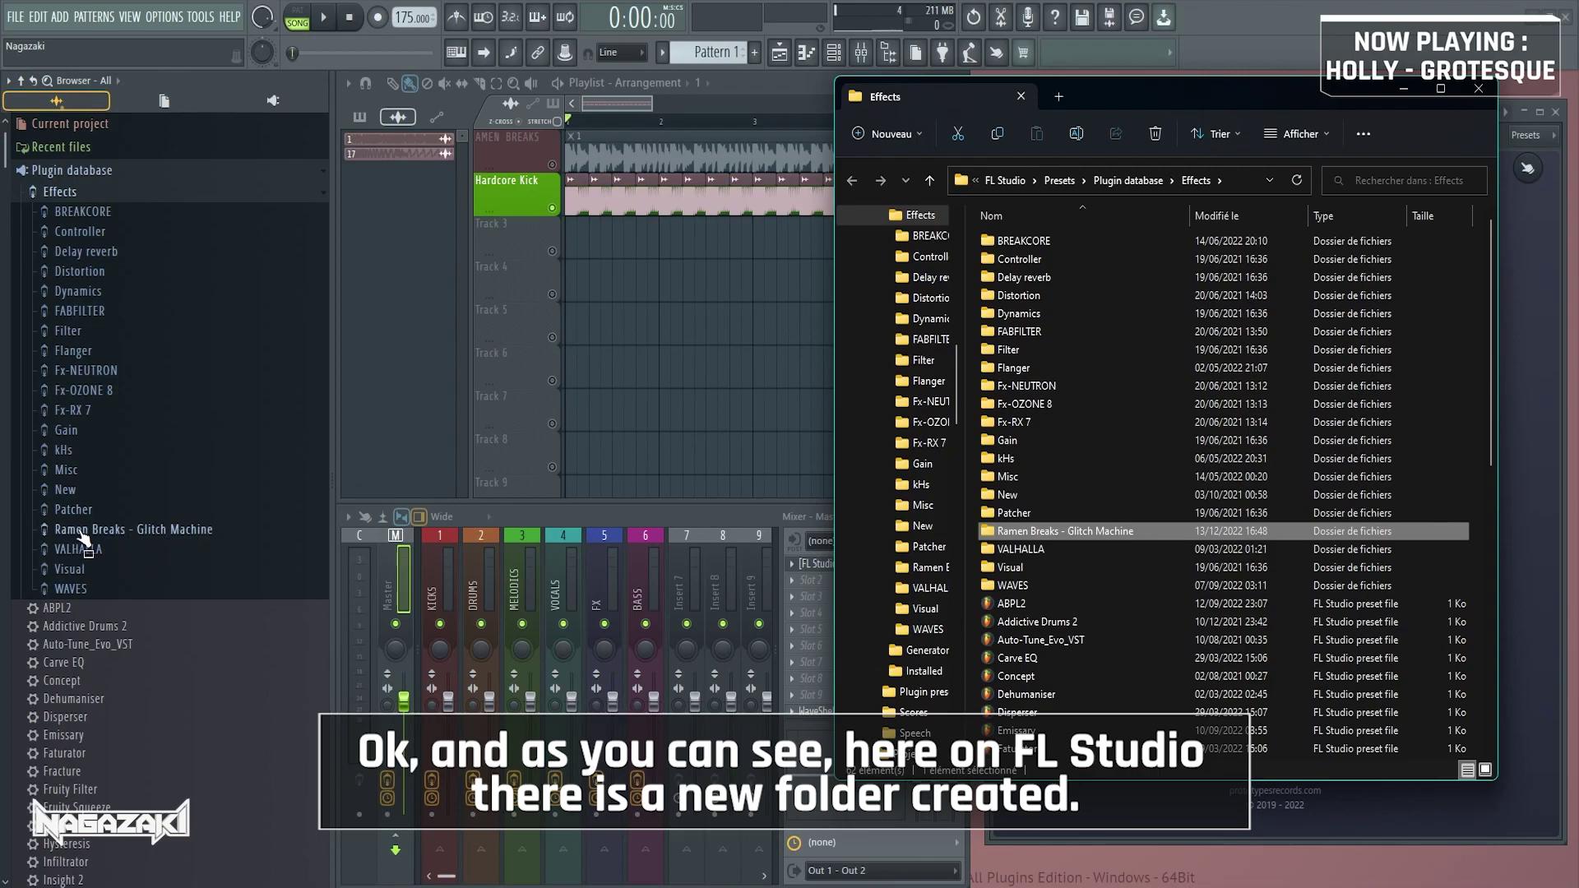
With the Ramen Breaks - Glitch Machine category selected, add the patcher to the plugin database there
click(1400, 87)
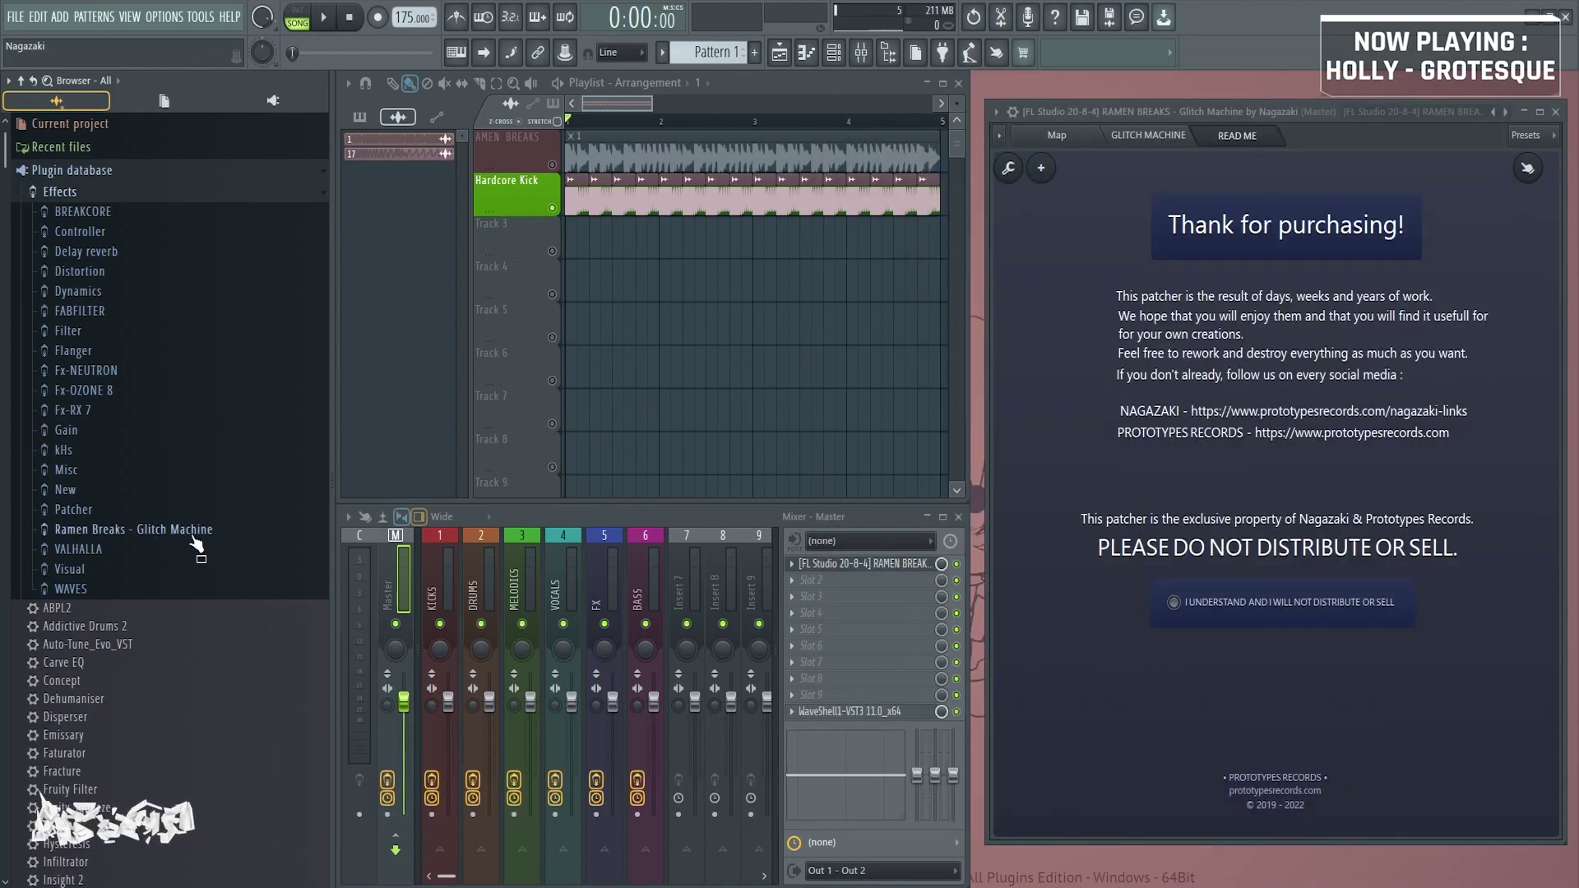
click(160, 533)
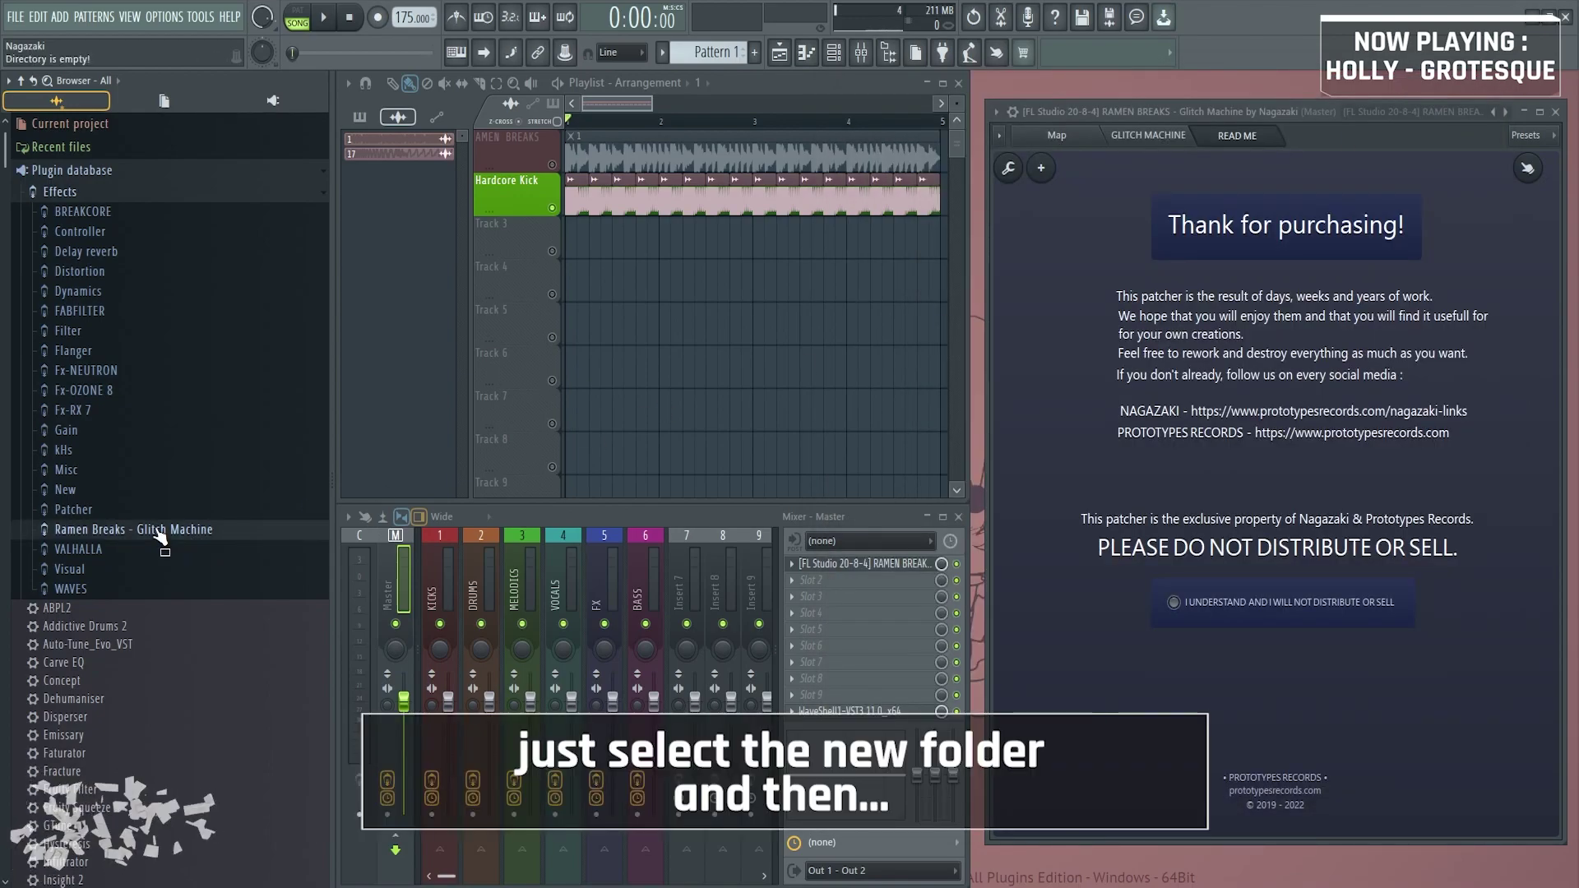
click(997, 115)
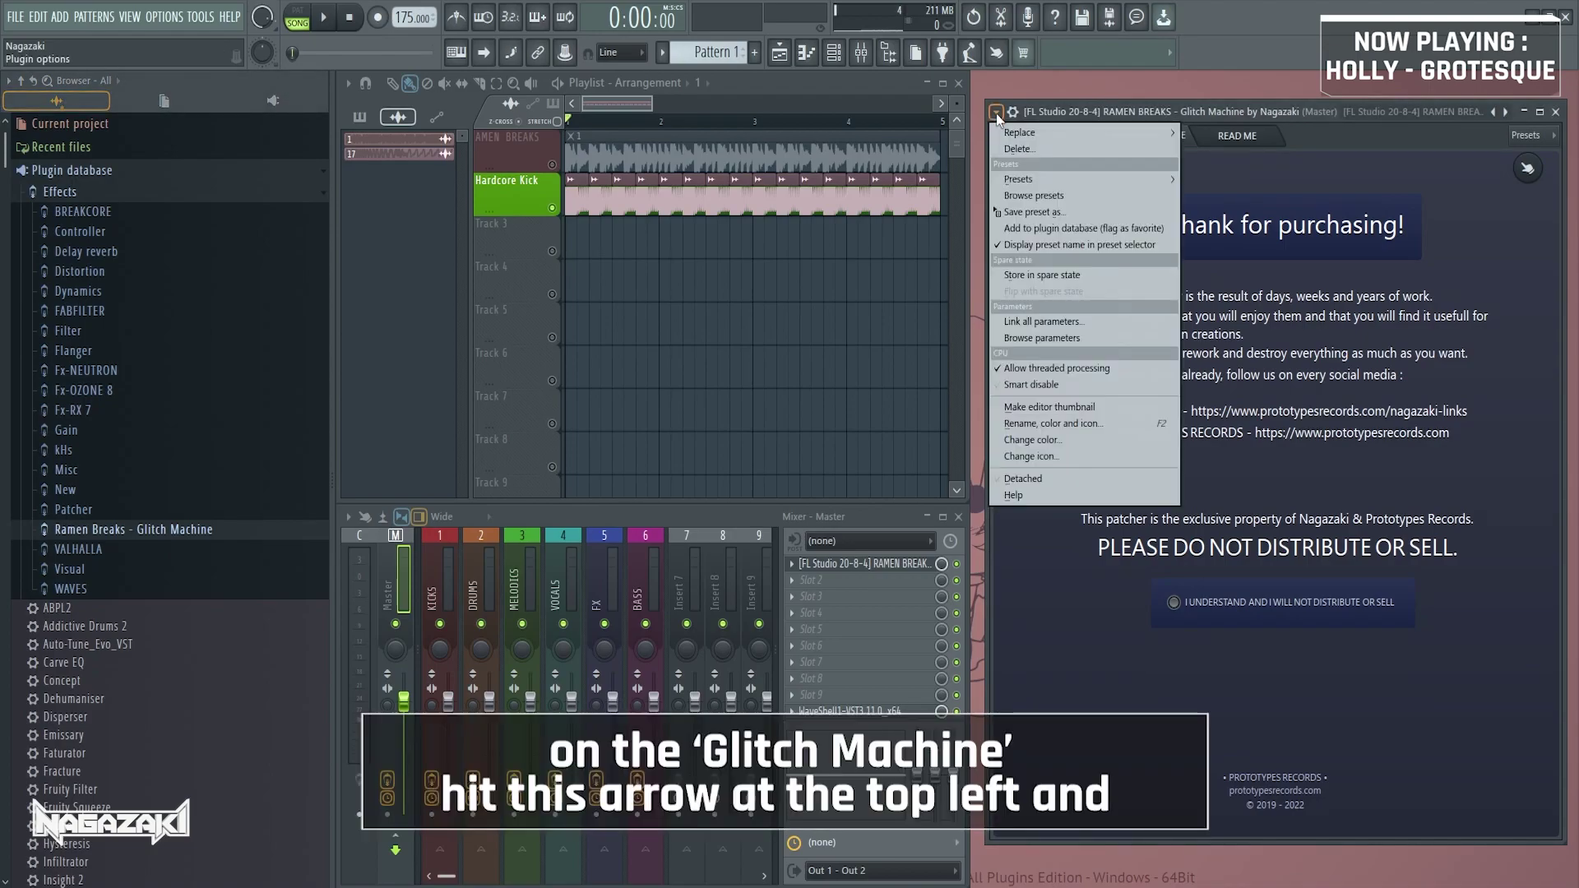
click(1045, 230)
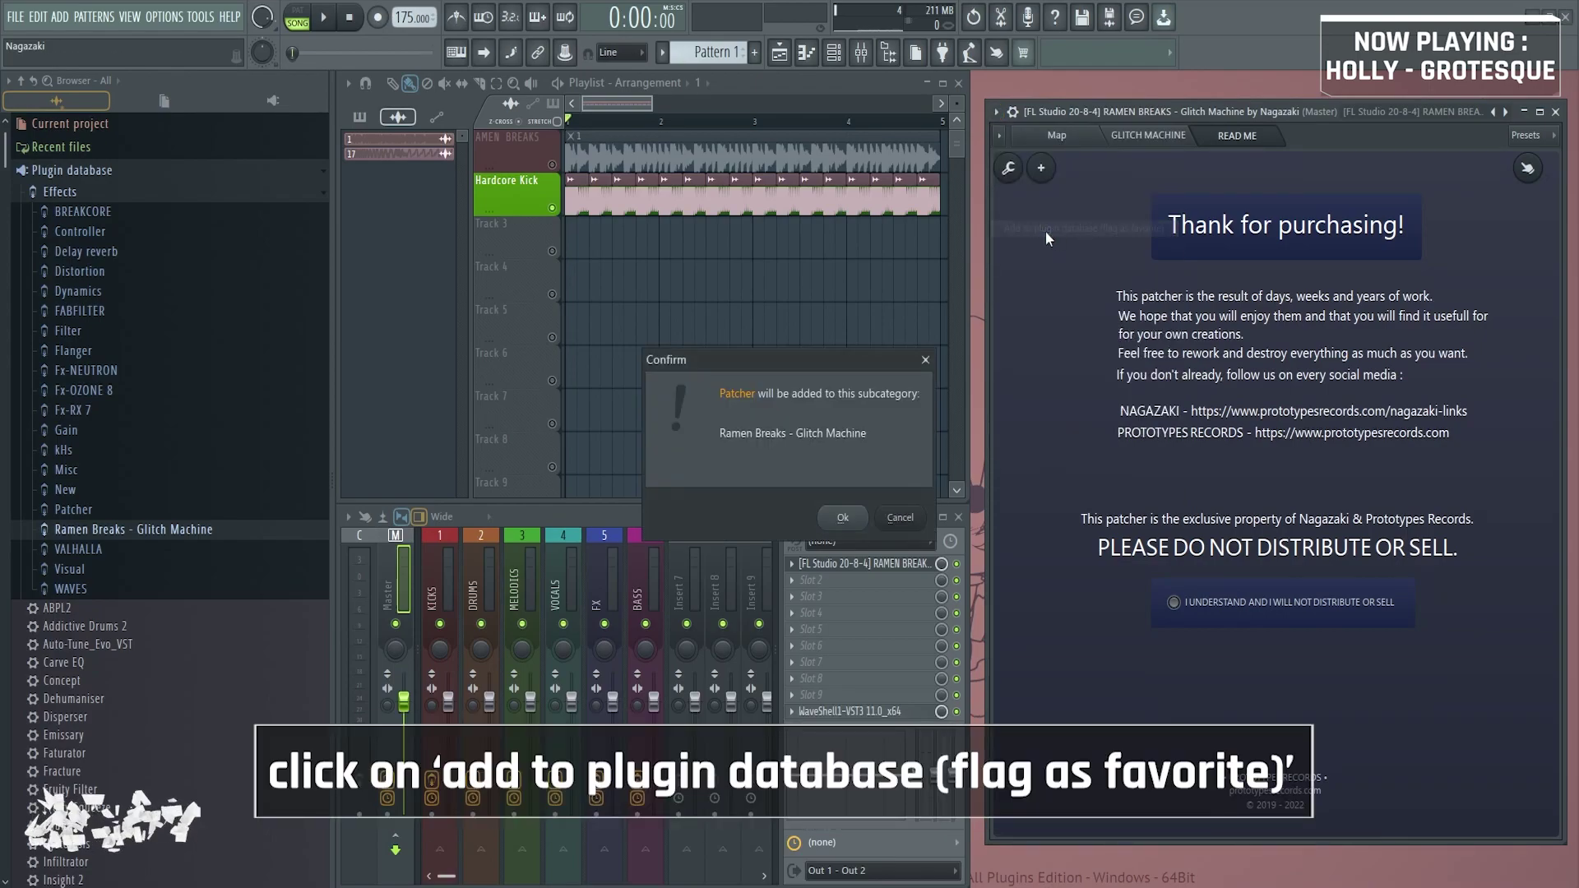
click(856, 515)
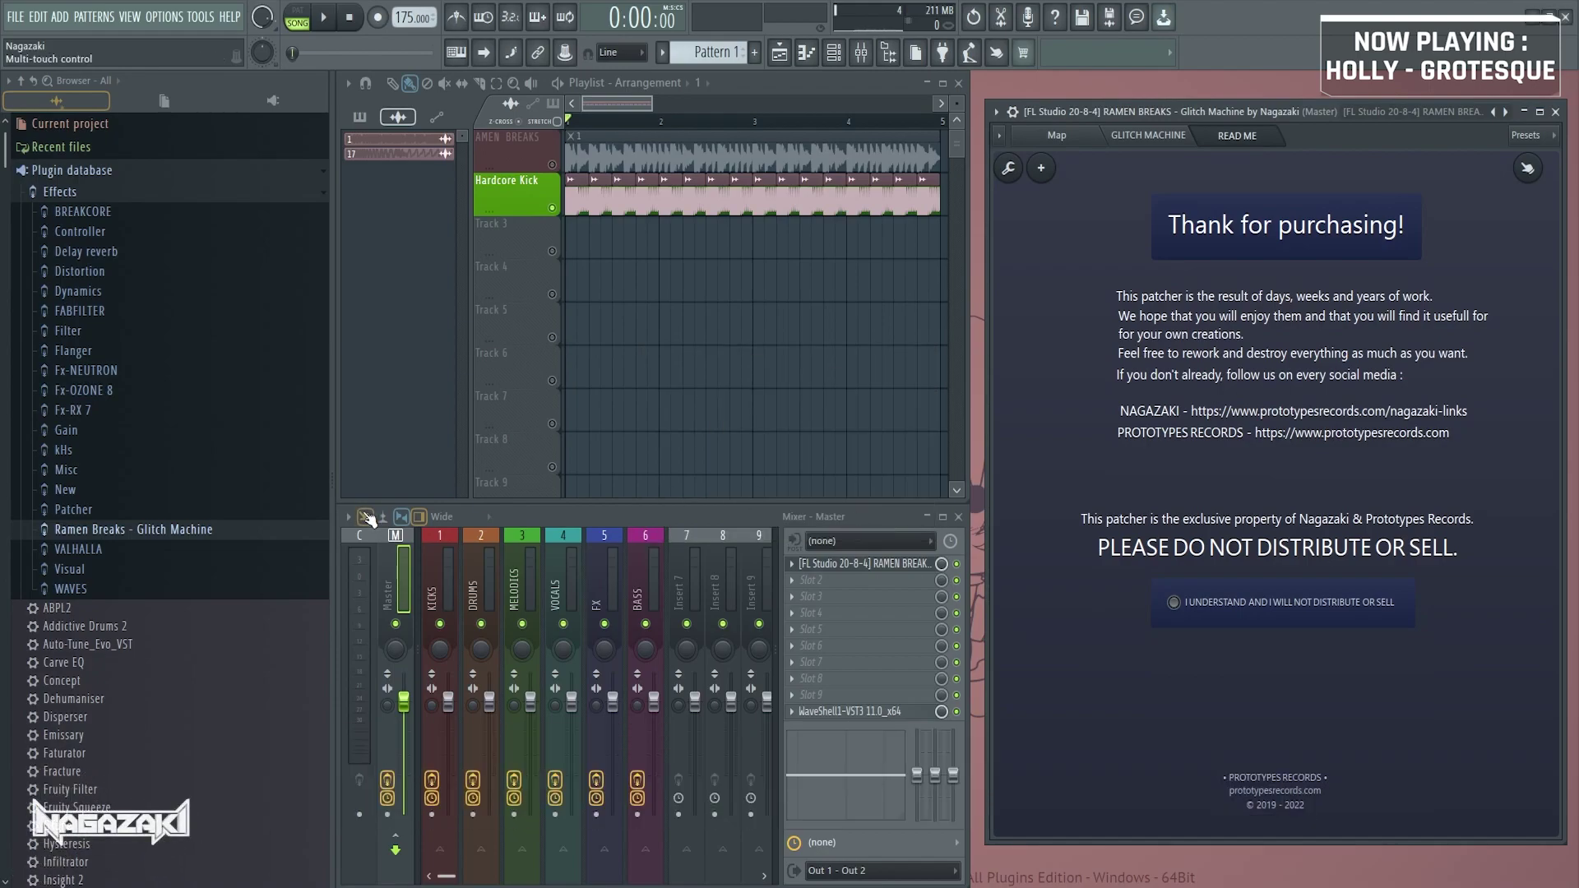
Open the new folder in Explorer and rename the Patcher .fst file to 'Ramen Breaks - Glitch Machine'
right_click(200, 533)
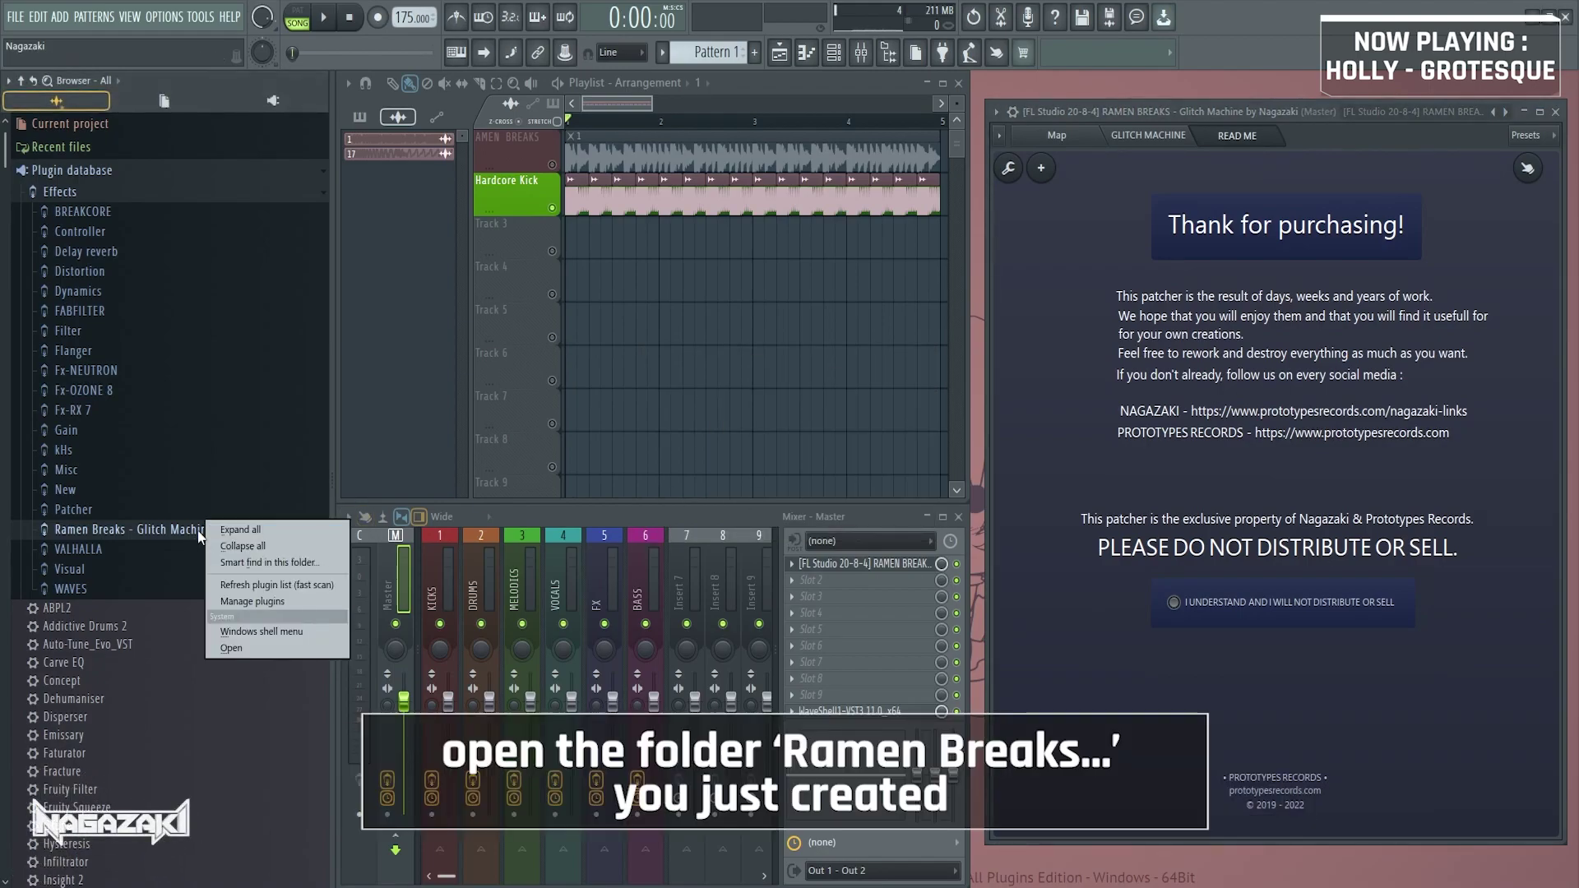
click(239, 649)
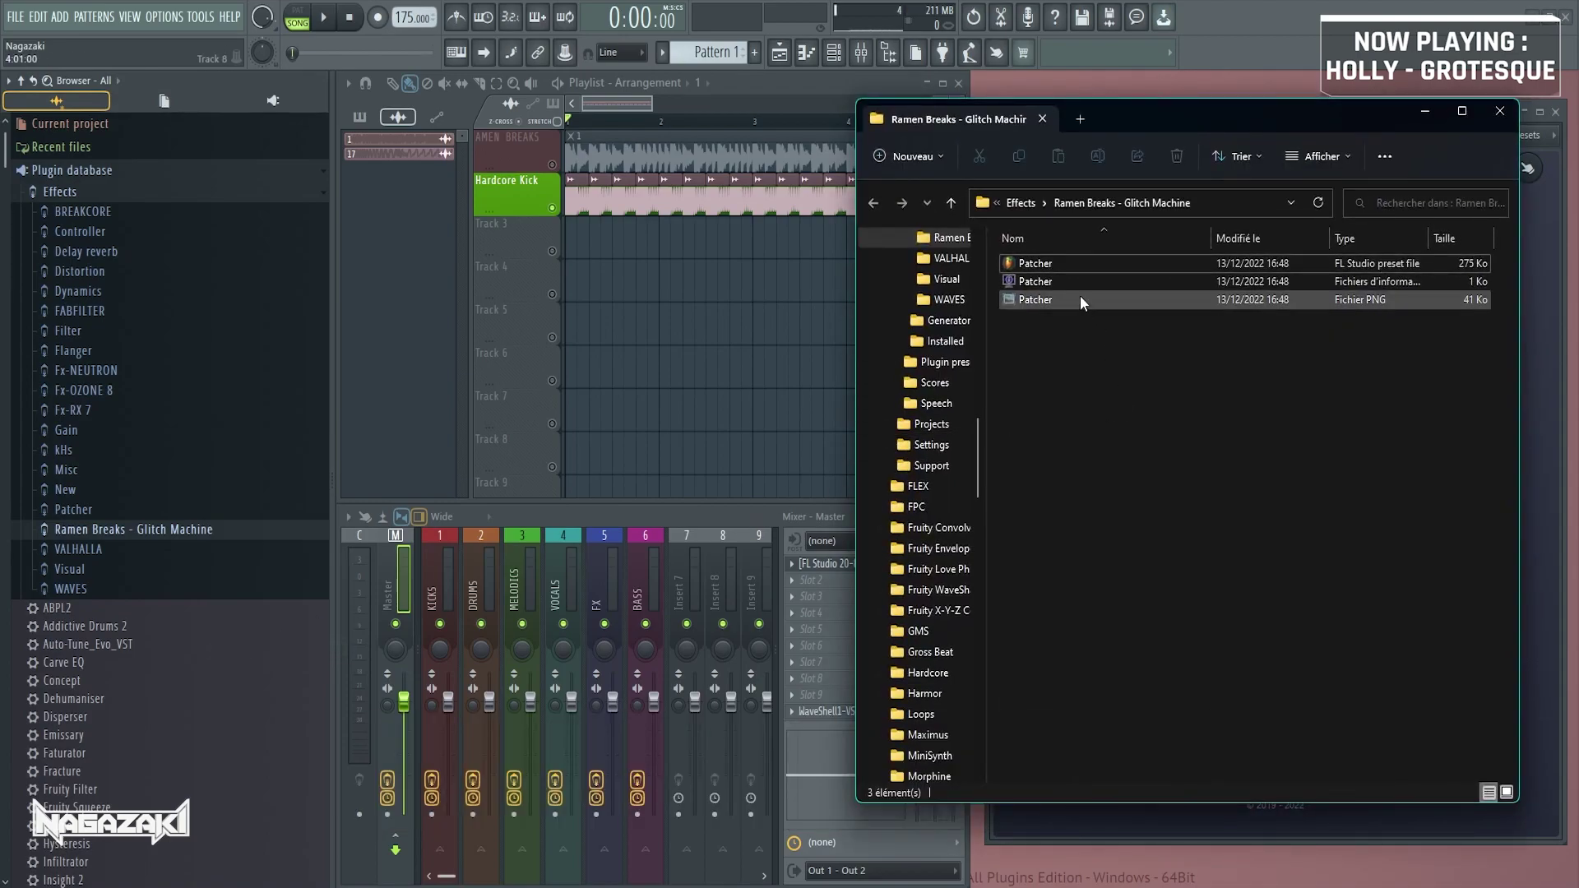
click(1066, 269)
key(F2)
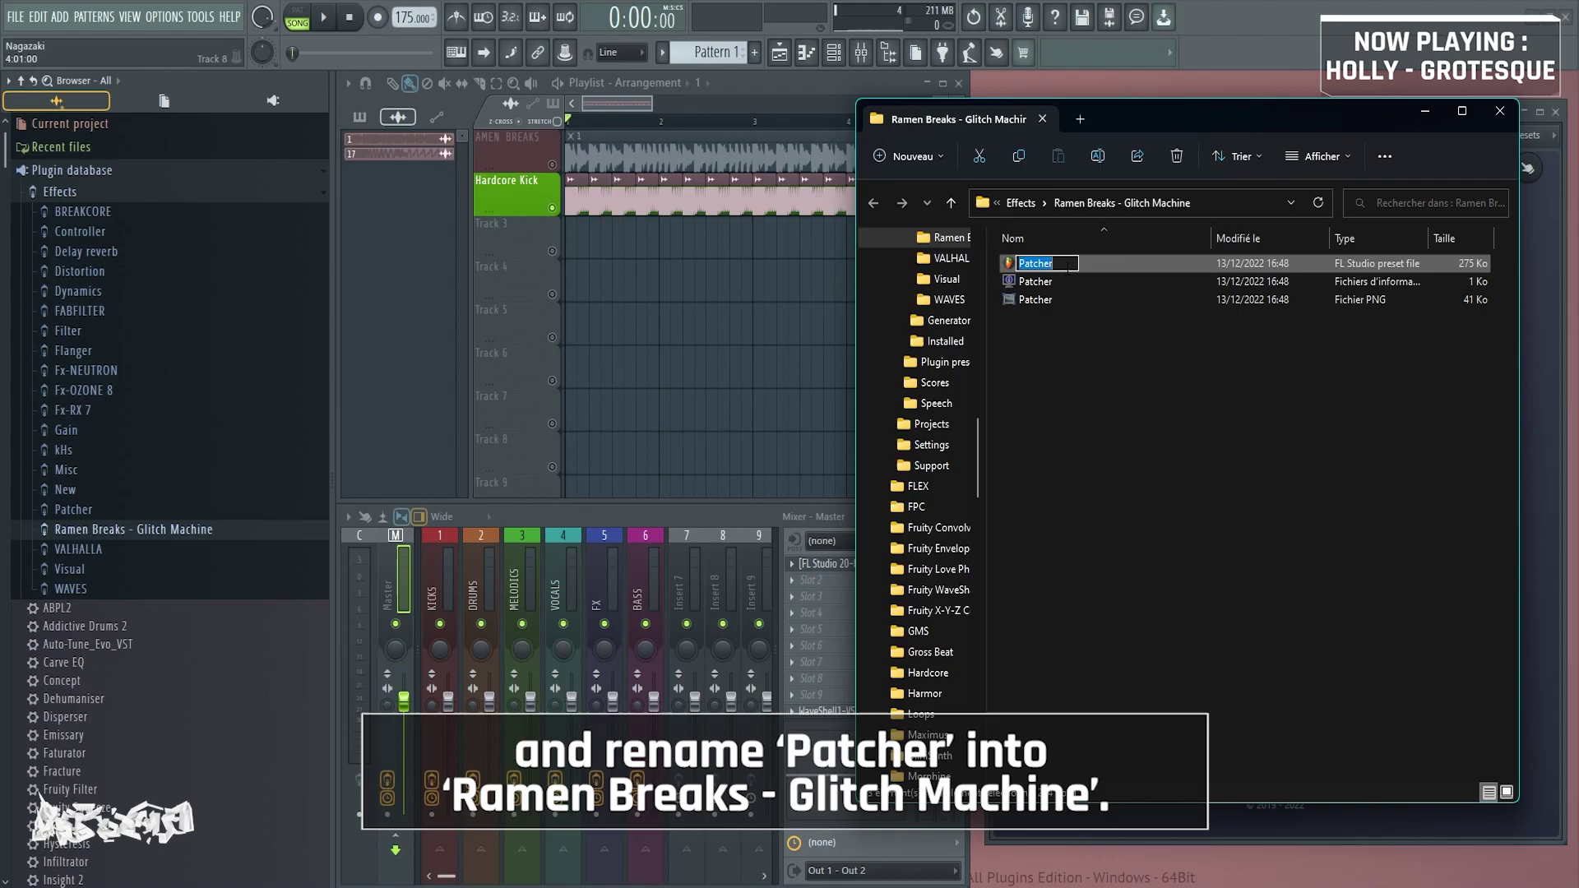
text(Ram)
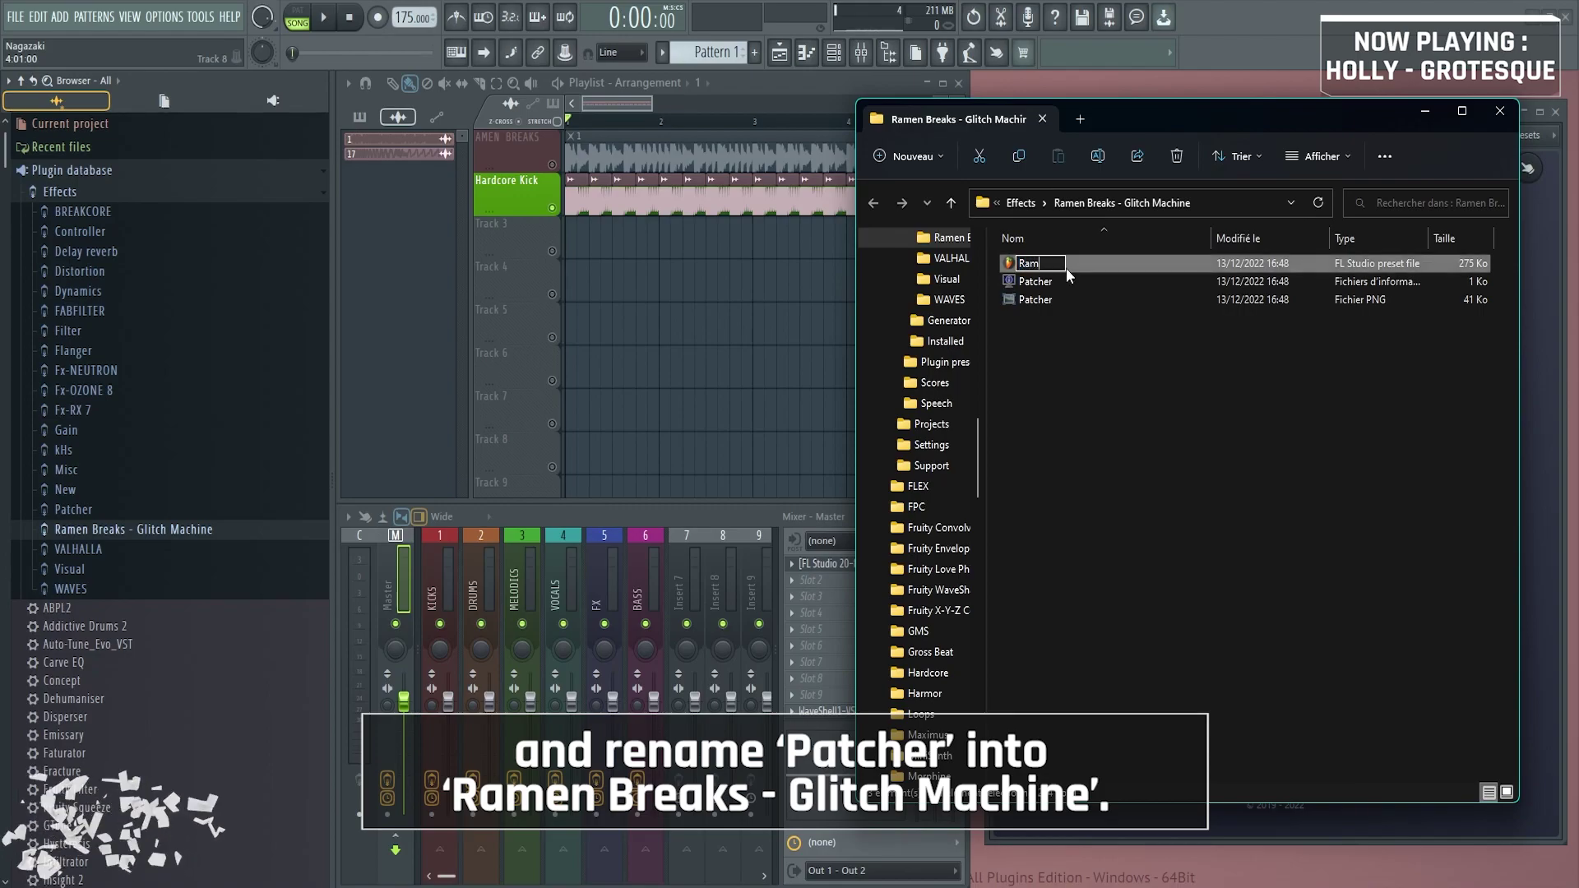
text(en Breaks)
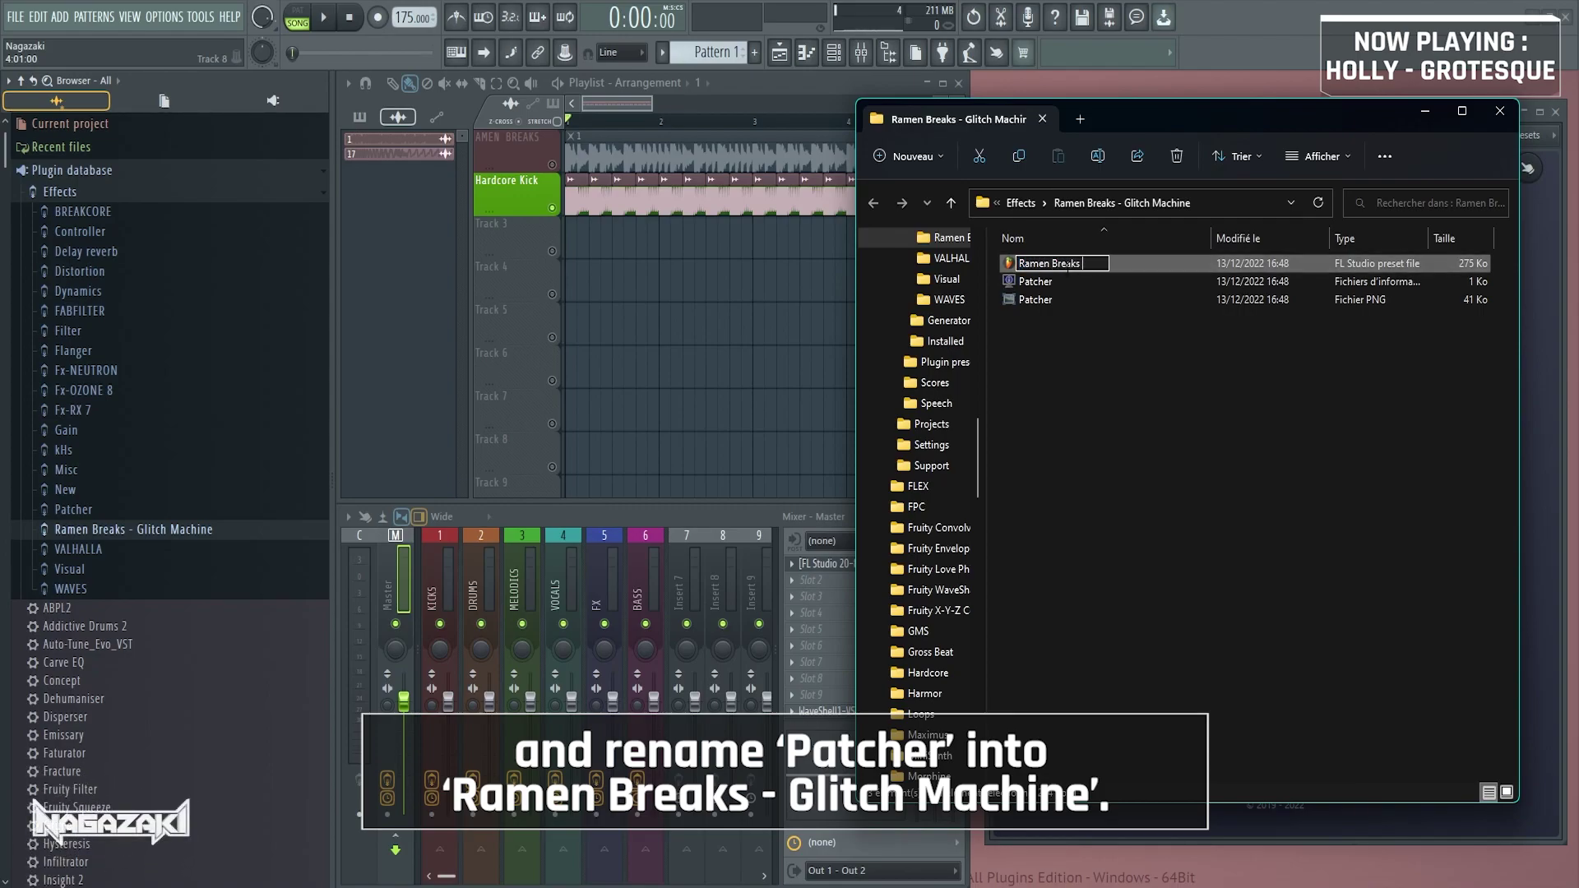
text( - Glitch)
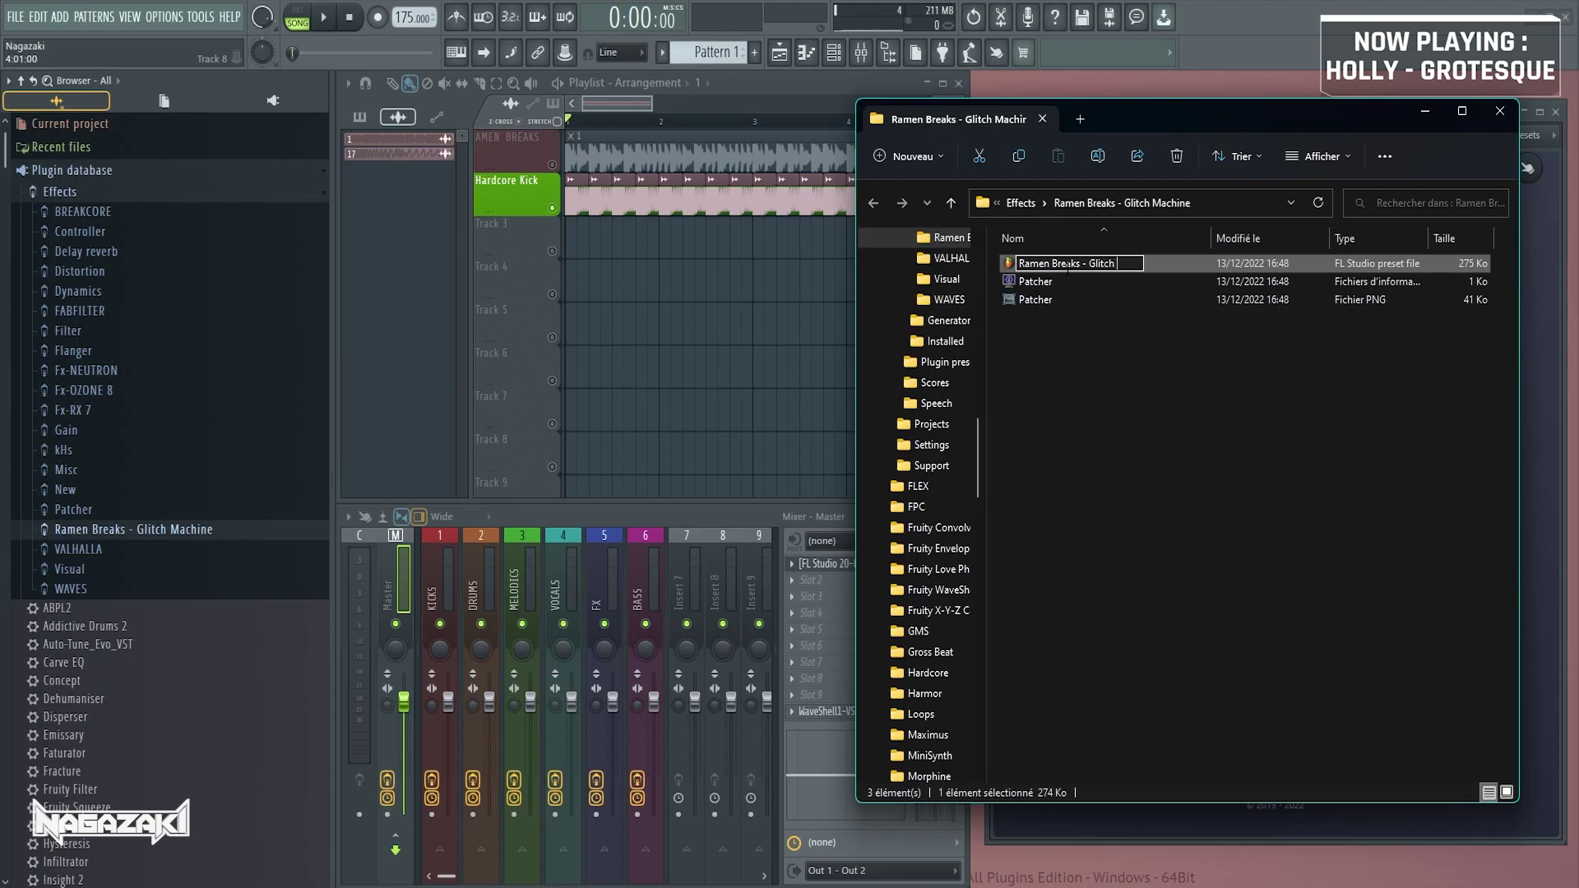
text( Machine)
key(Return)
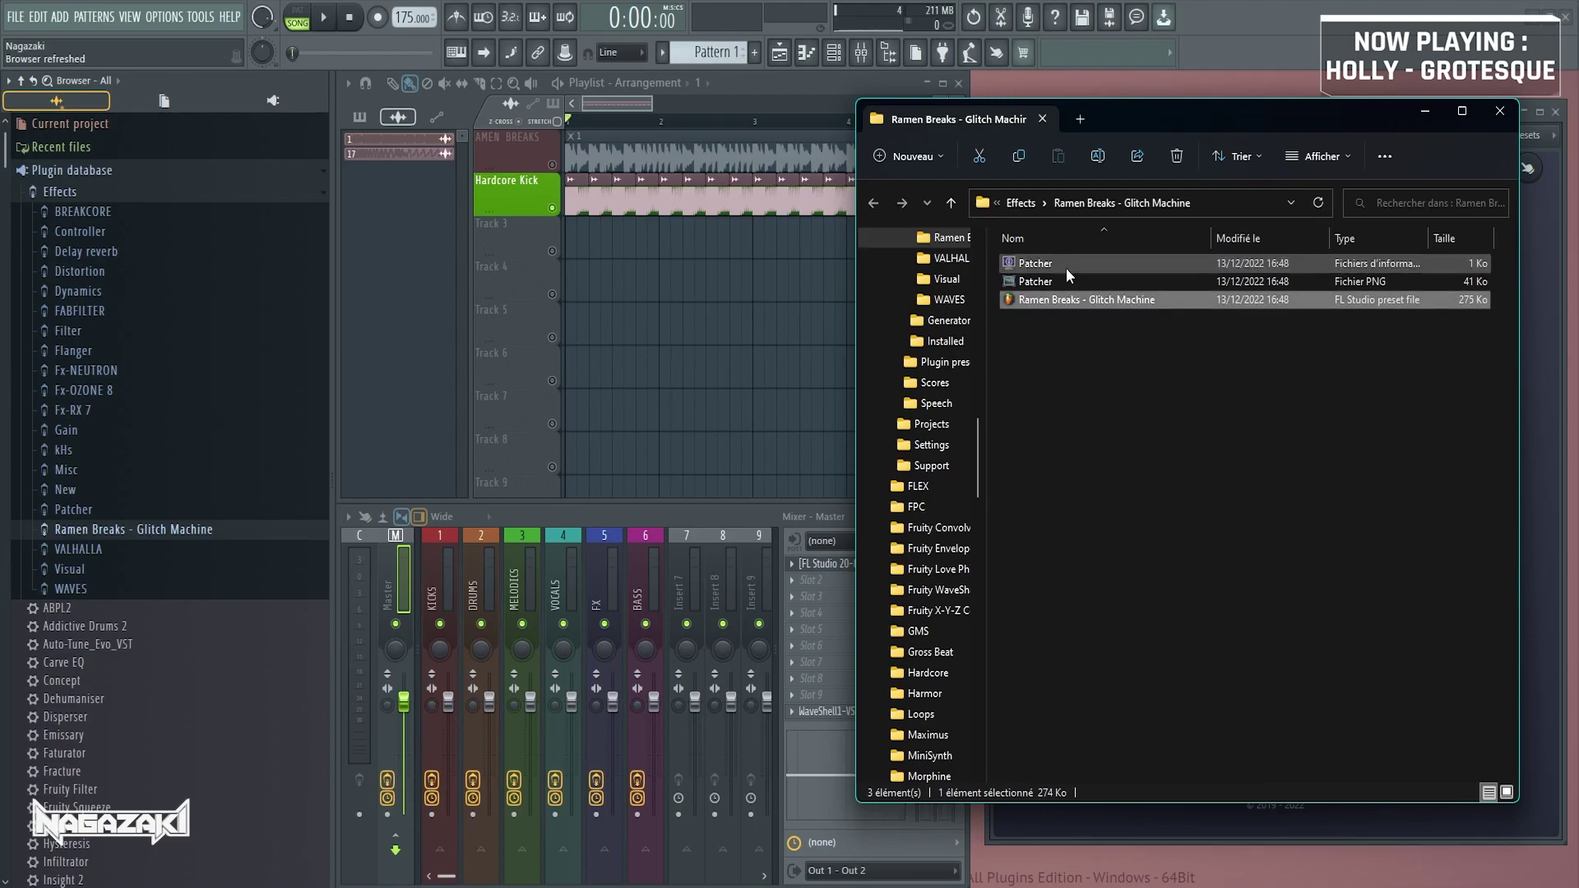
Clear Master slot 1 and reload it with Ramen Breaks - Glitch Machine from the plugin menu
click(1425, 114)
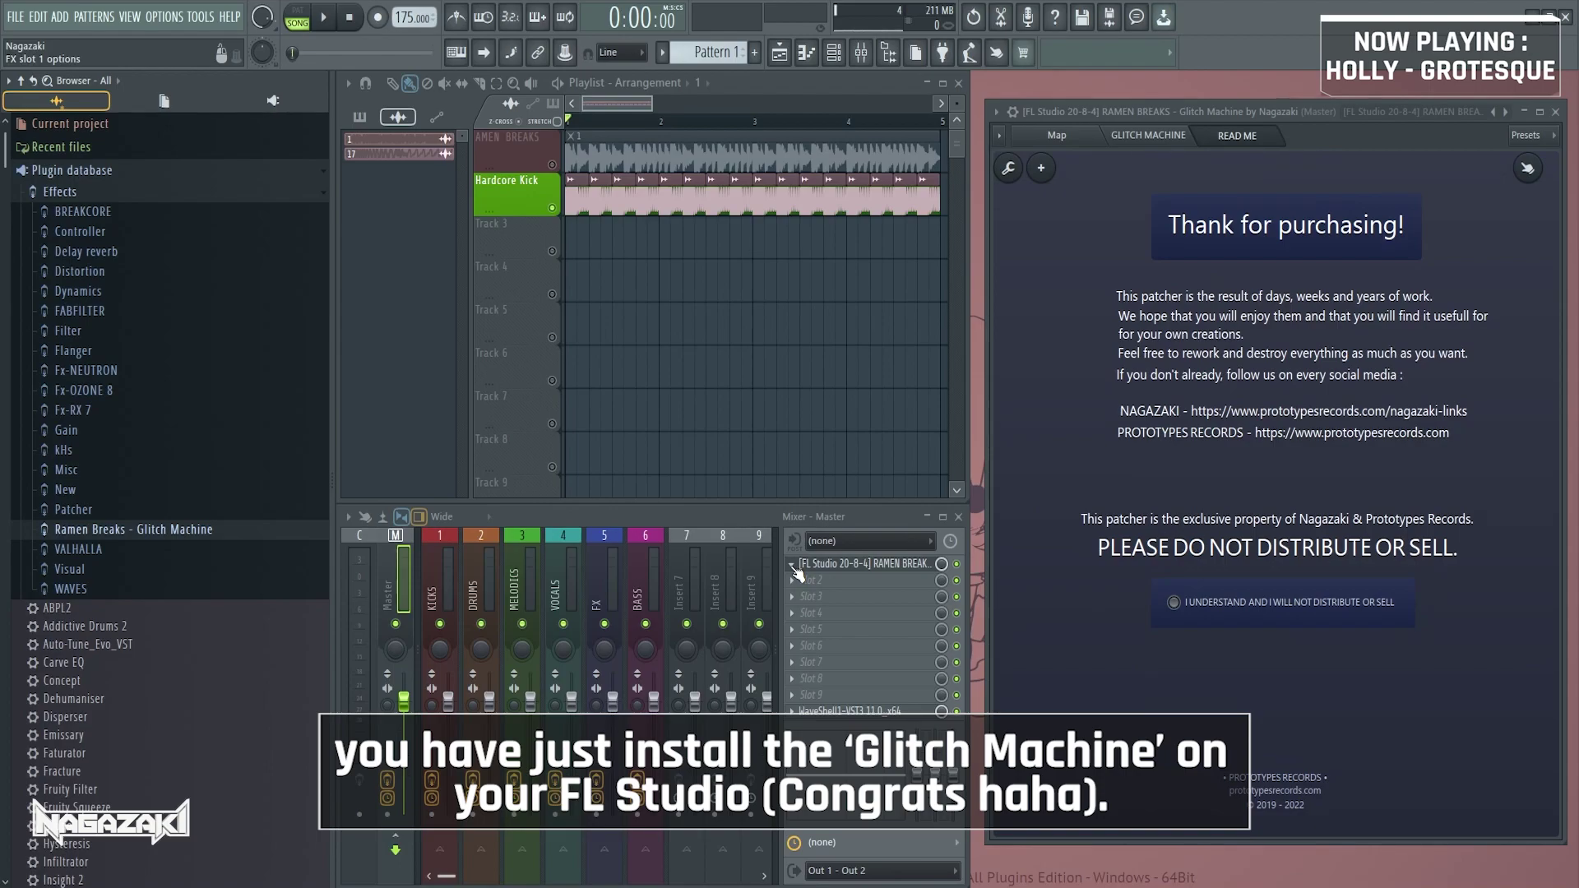
click(793, 567)
click(849, 497)
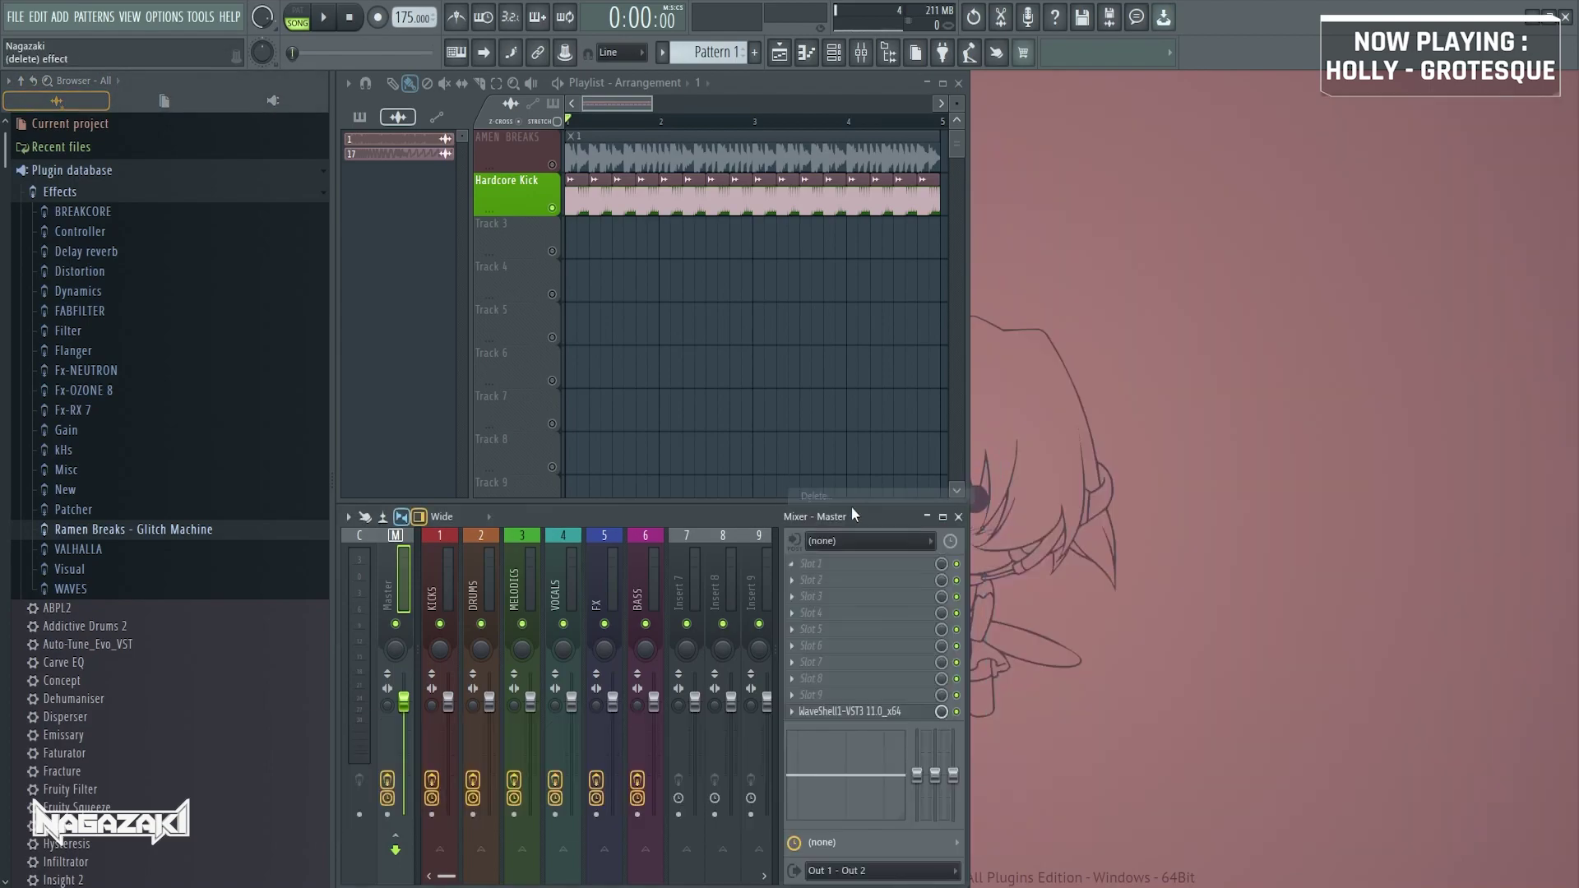
click(819, 566)
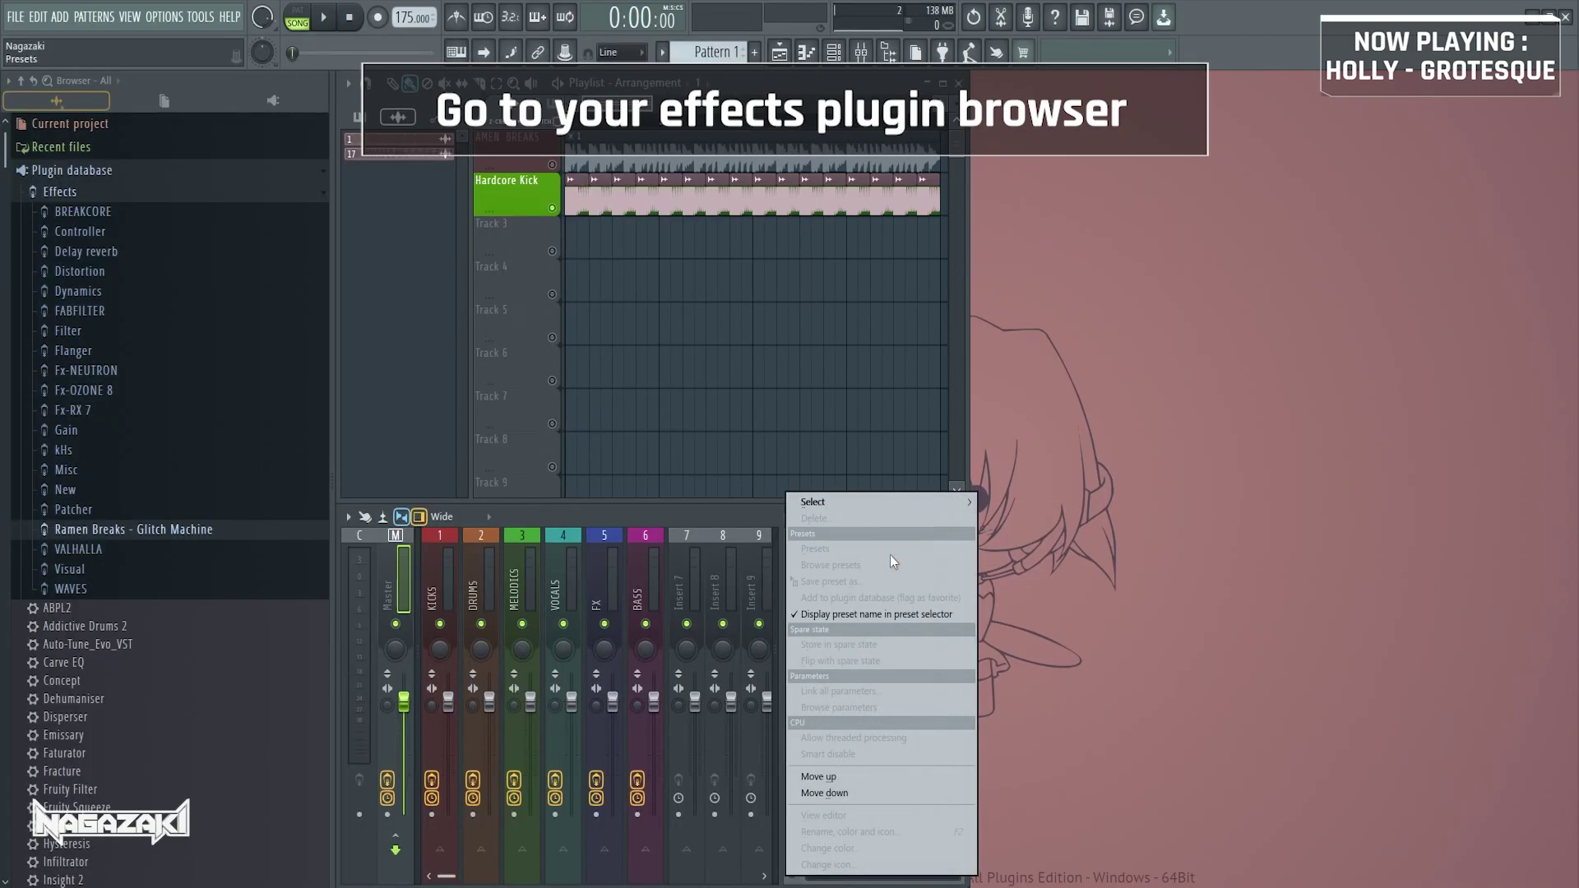
mouse_move(851, 505)
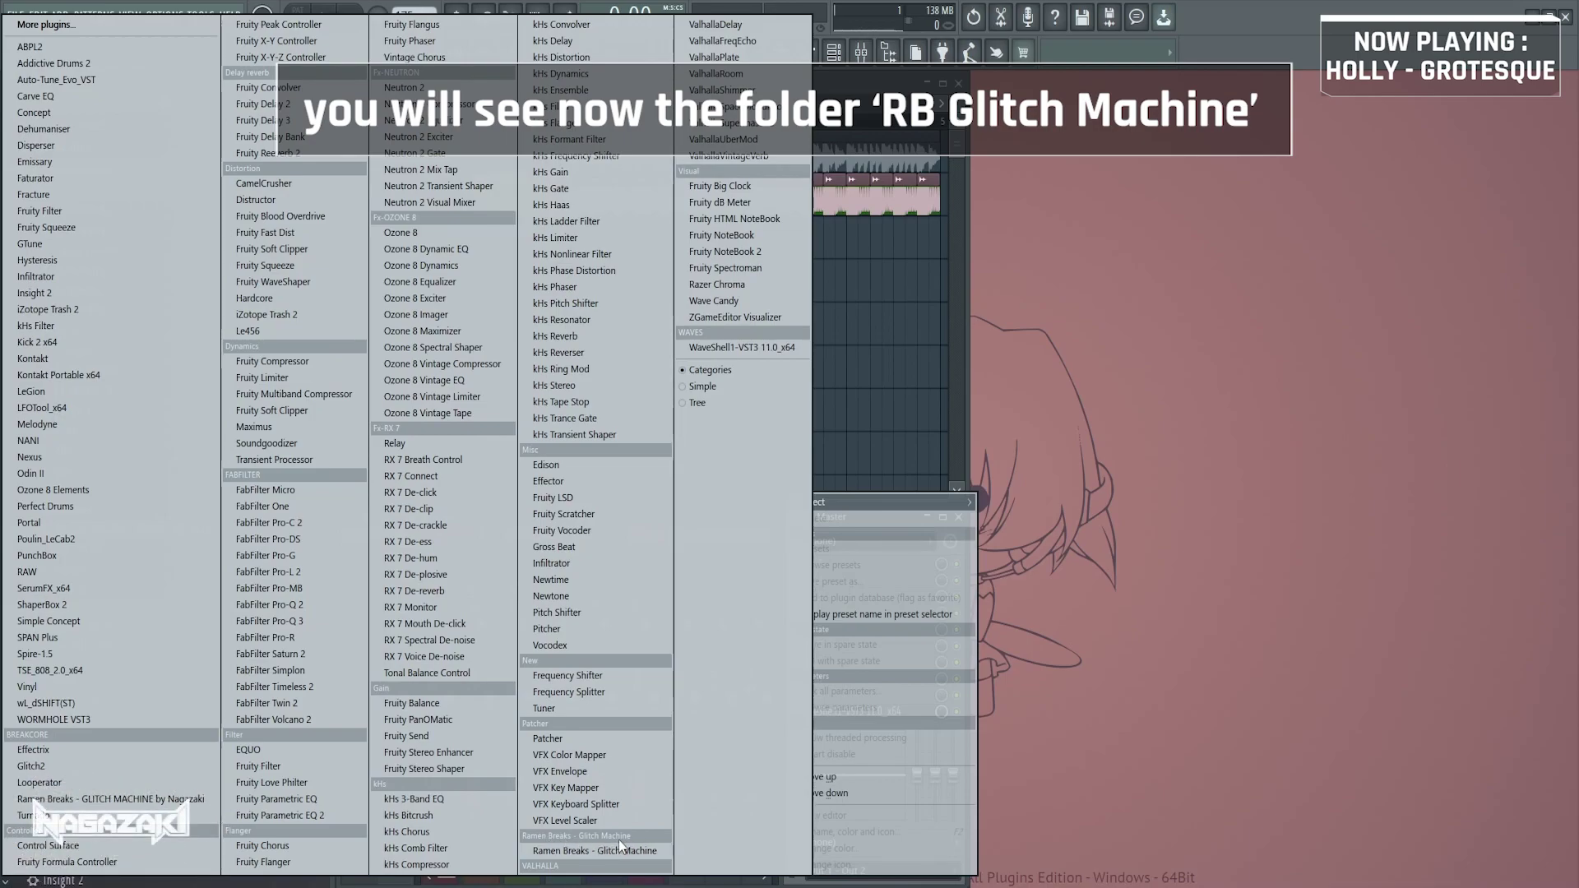
click(594, 851)
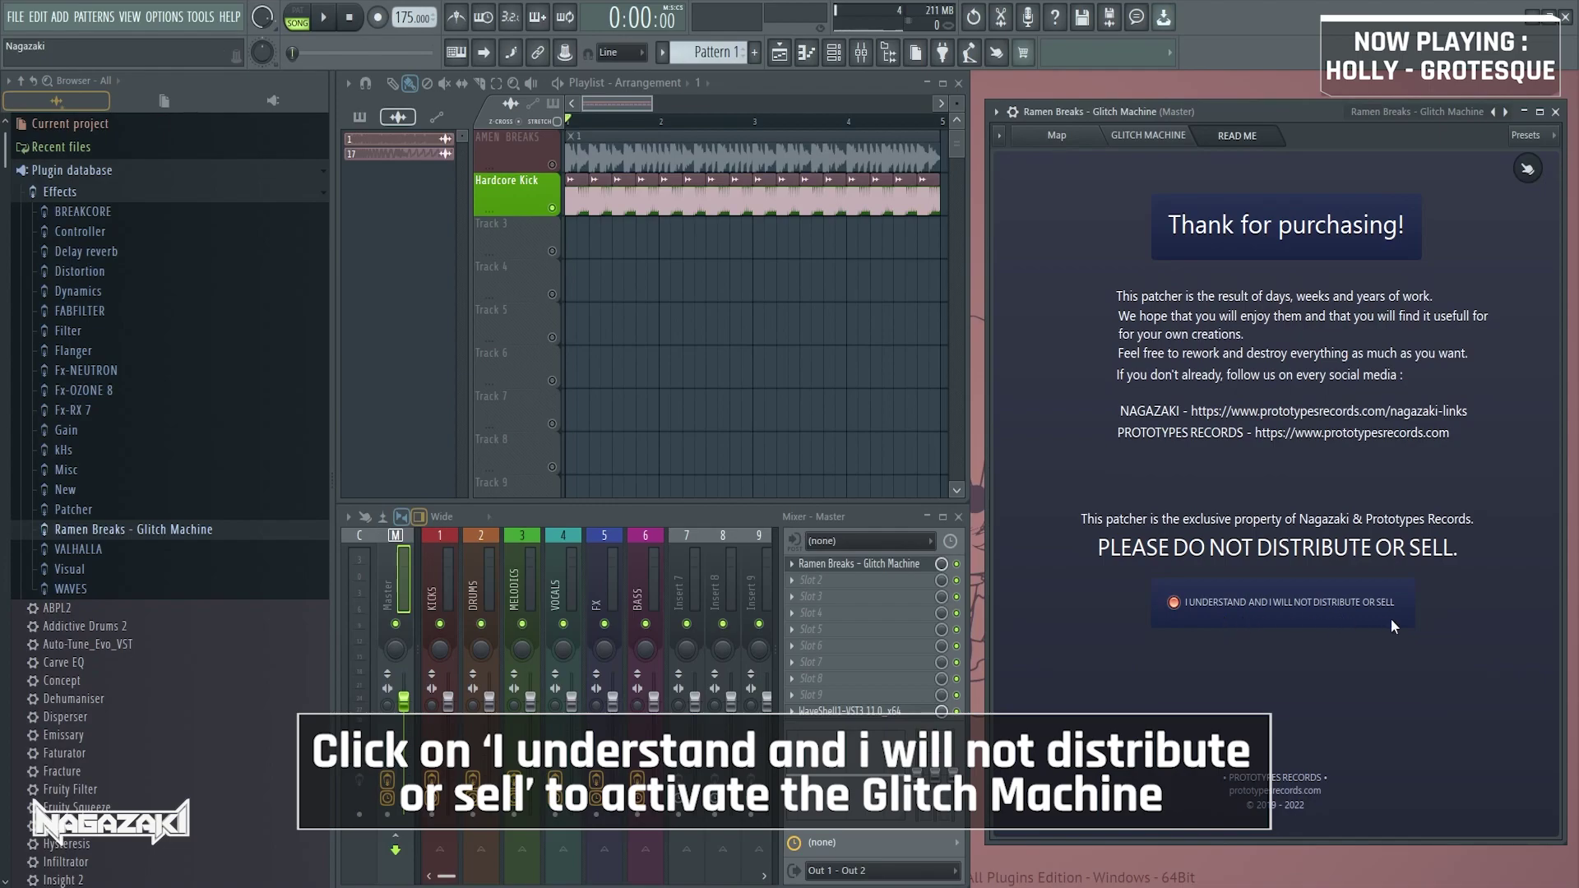
Accept the READ ME notice 'I understand and I will not distribute or sell'
click(1161, 140)
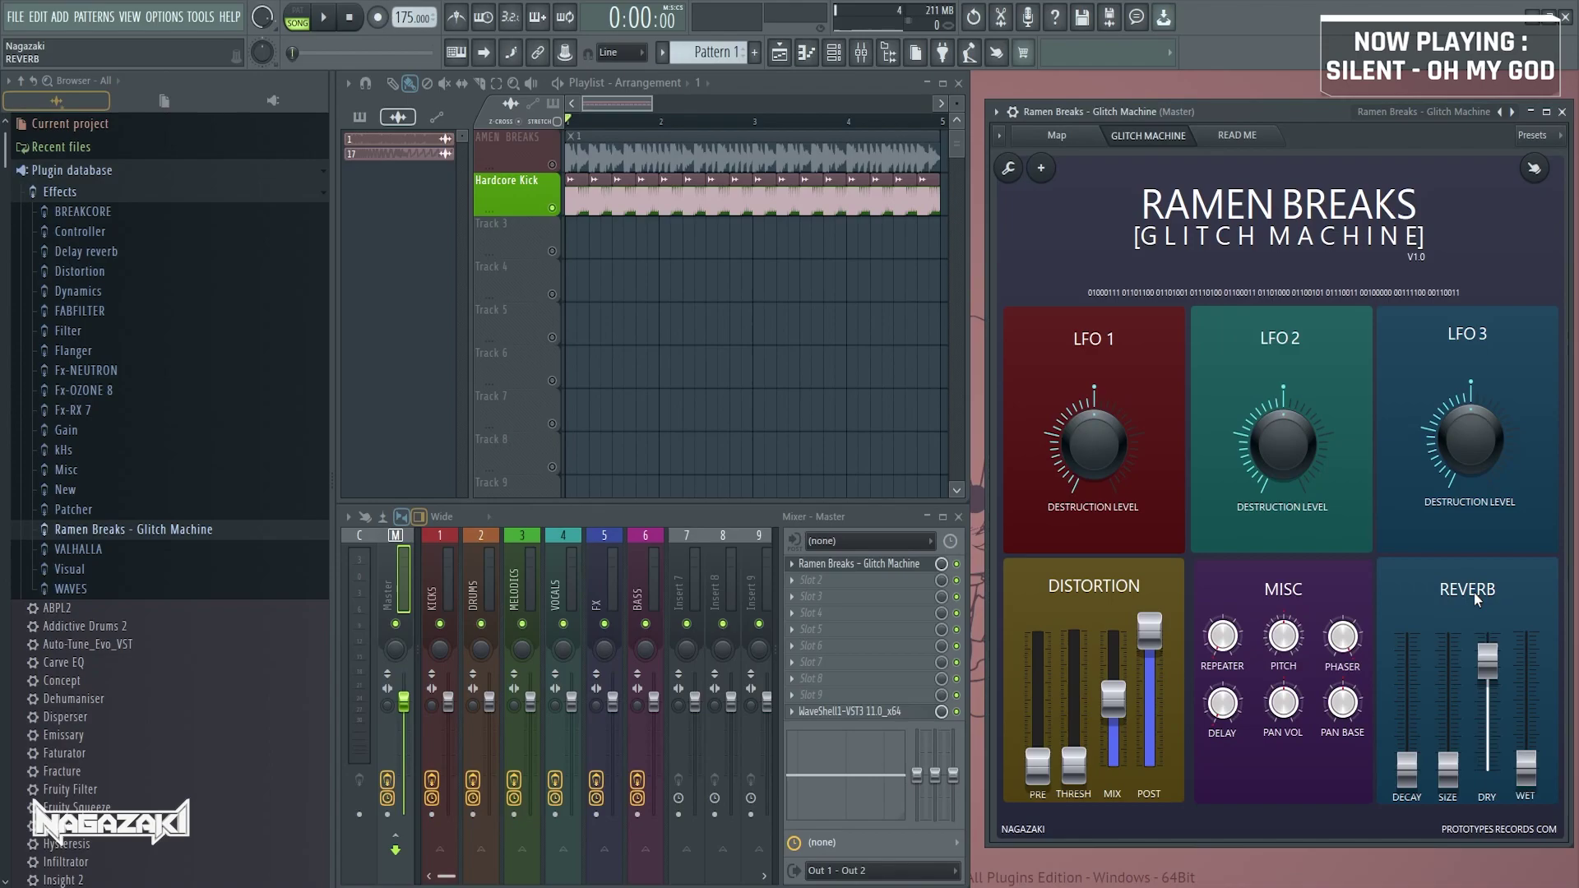
ctrl+click(552, 166)
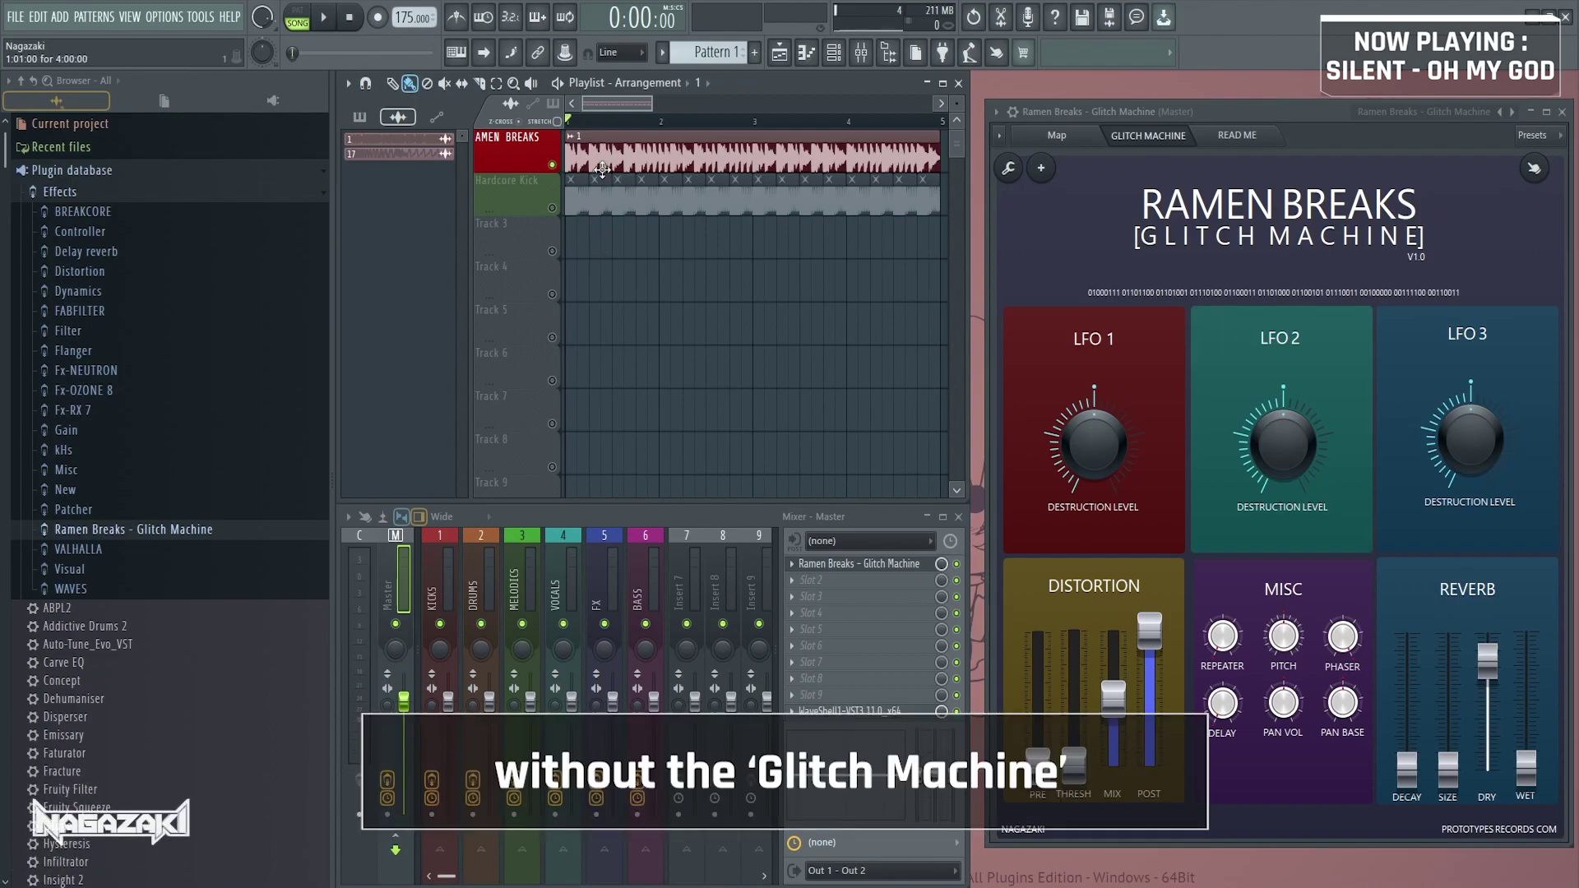
key(space)
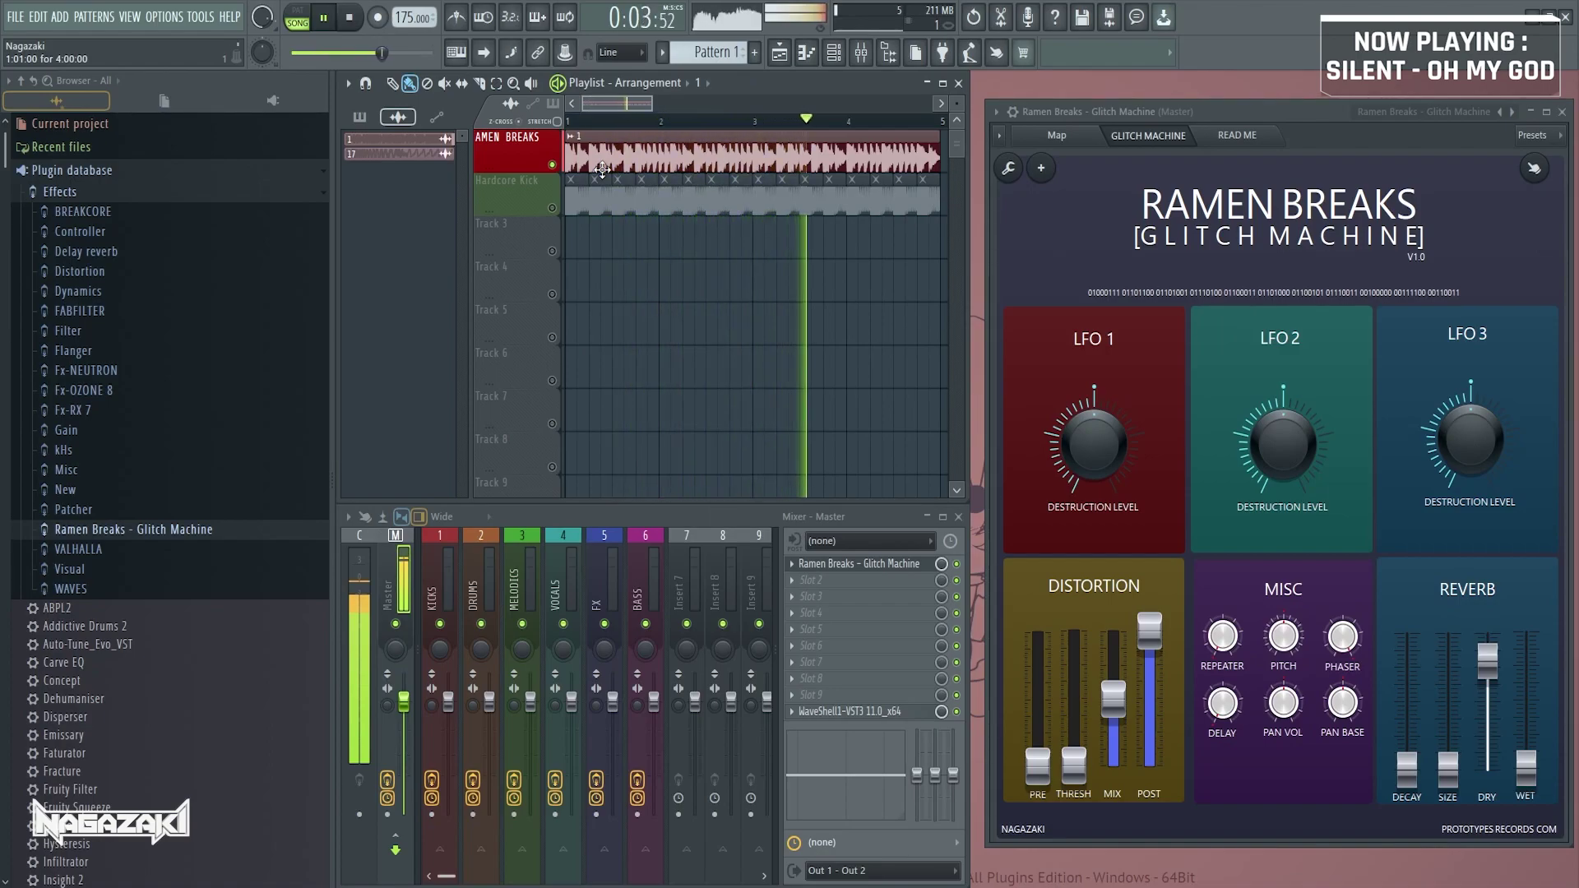
key(space)
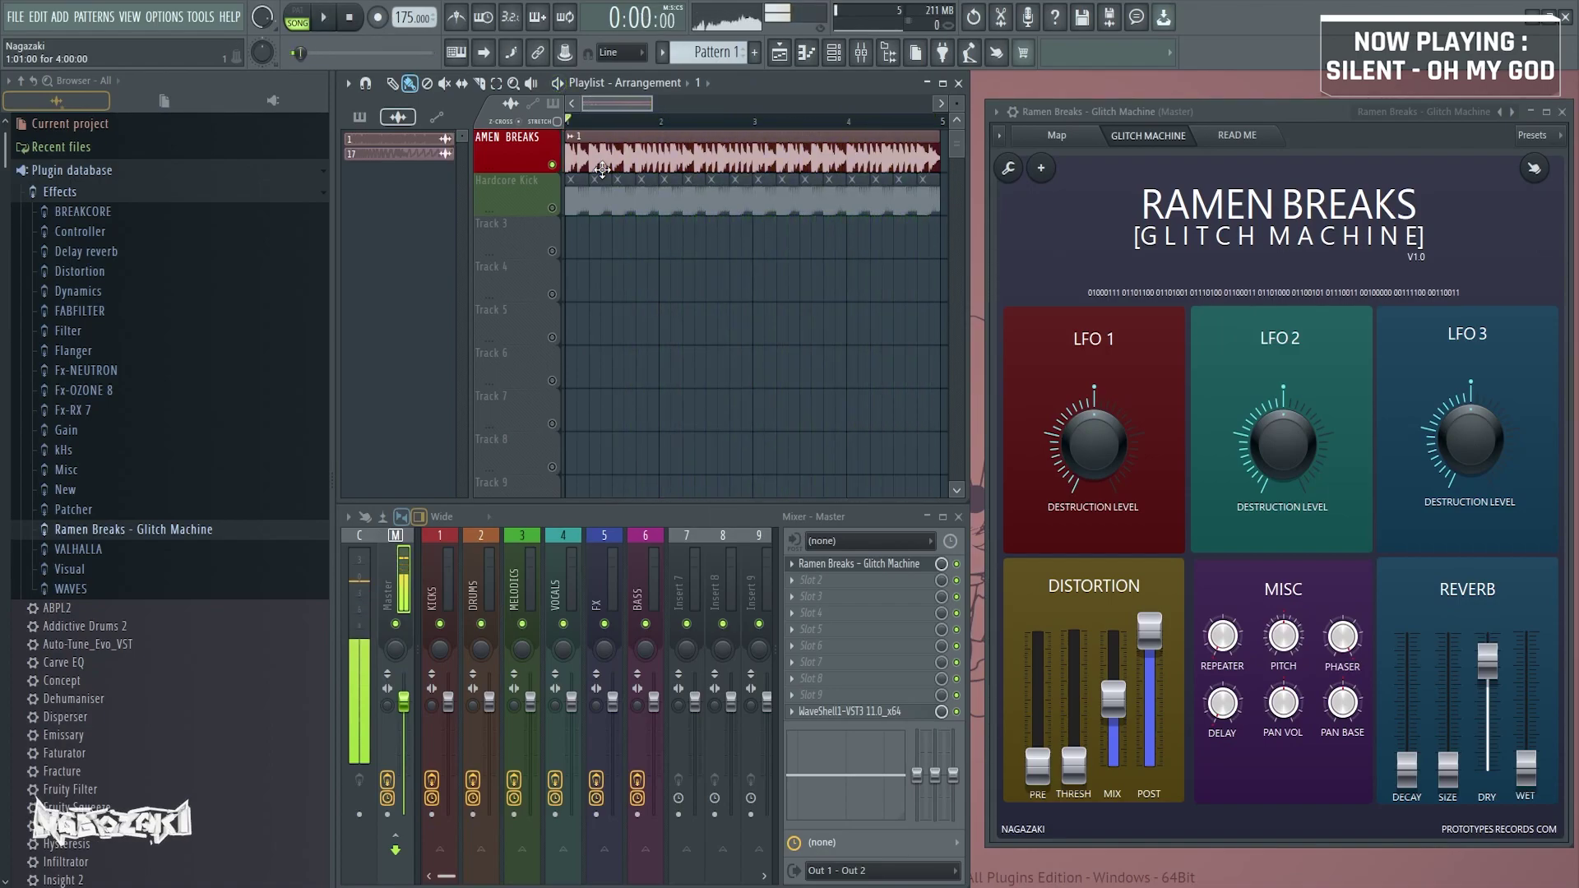
right_click(562, 209)
key(space)
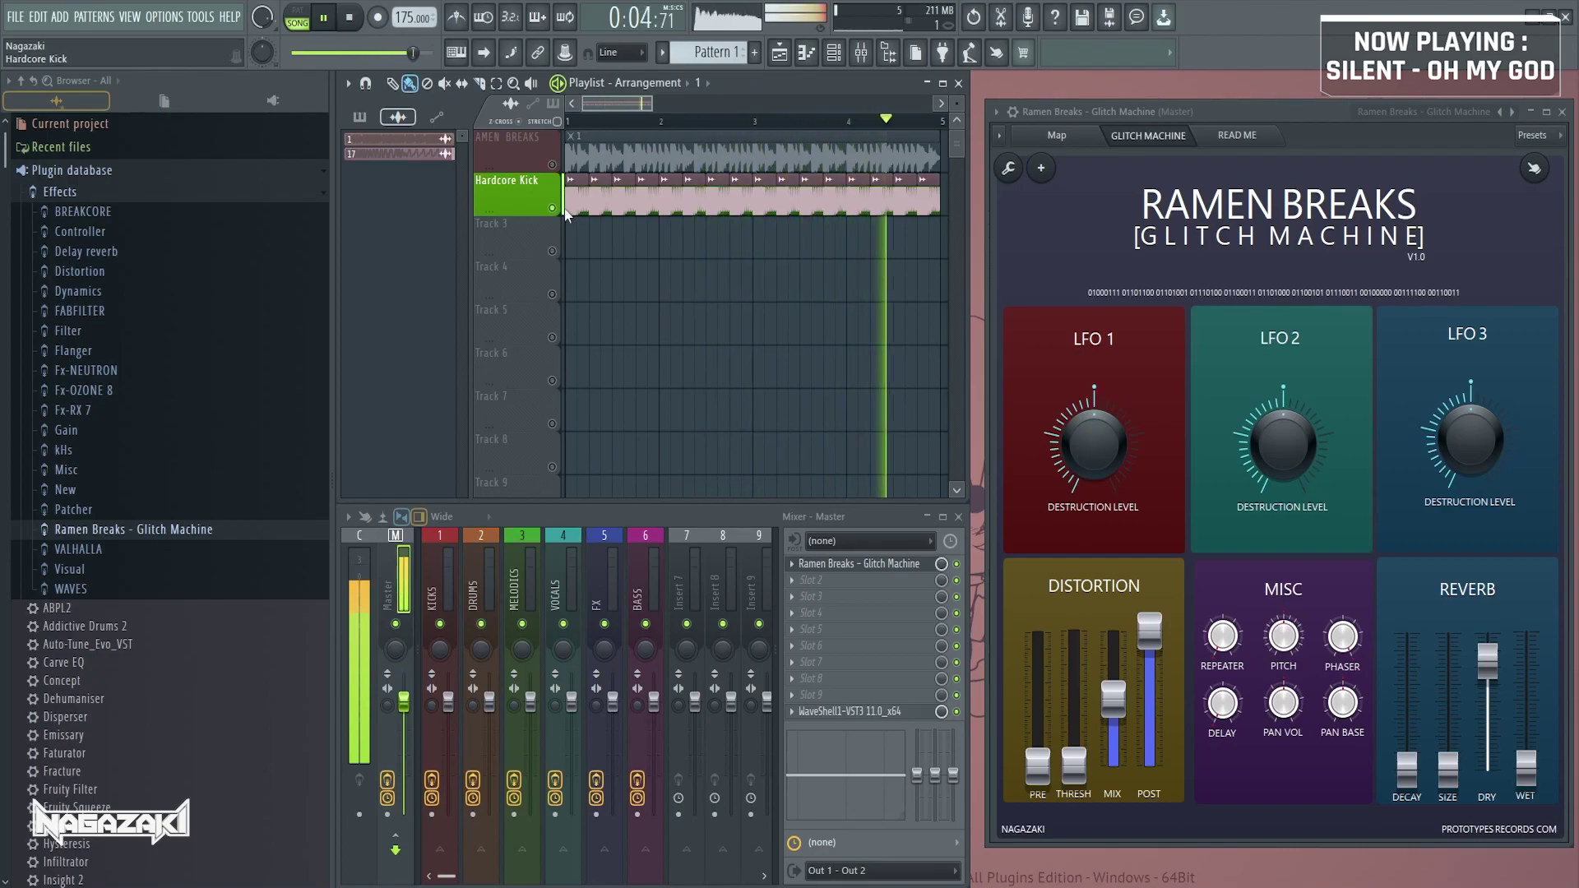
key(space)
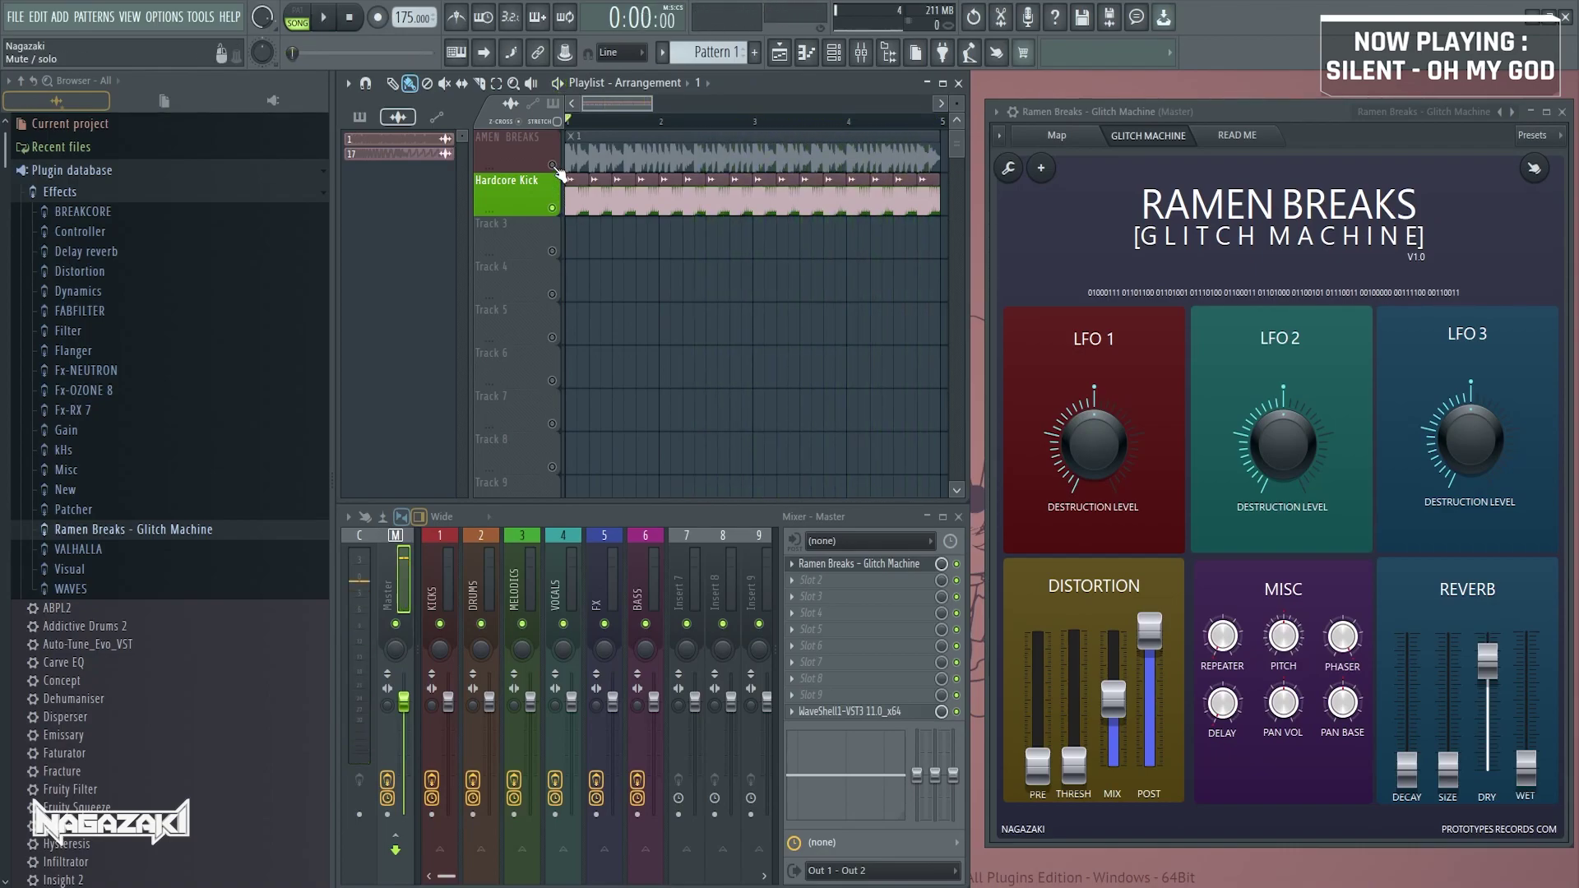
Solo AMEN BREAKS, raise LFO 1's destruction level to about two o'clock, and audition it
right_click(553, 166)
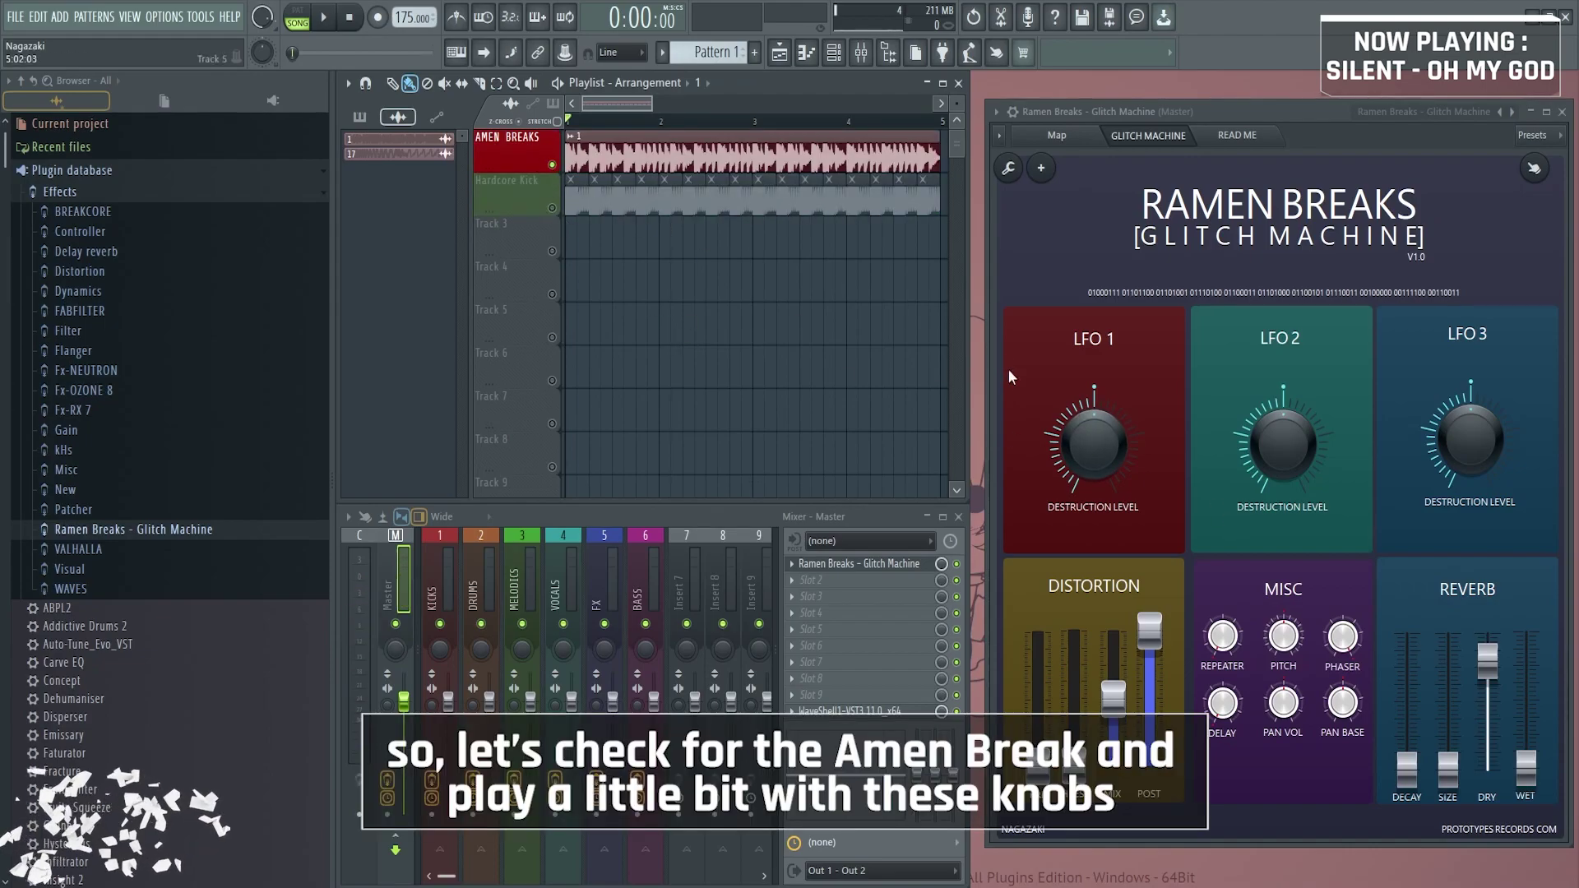
drag(1092, 456, 1092, 420)
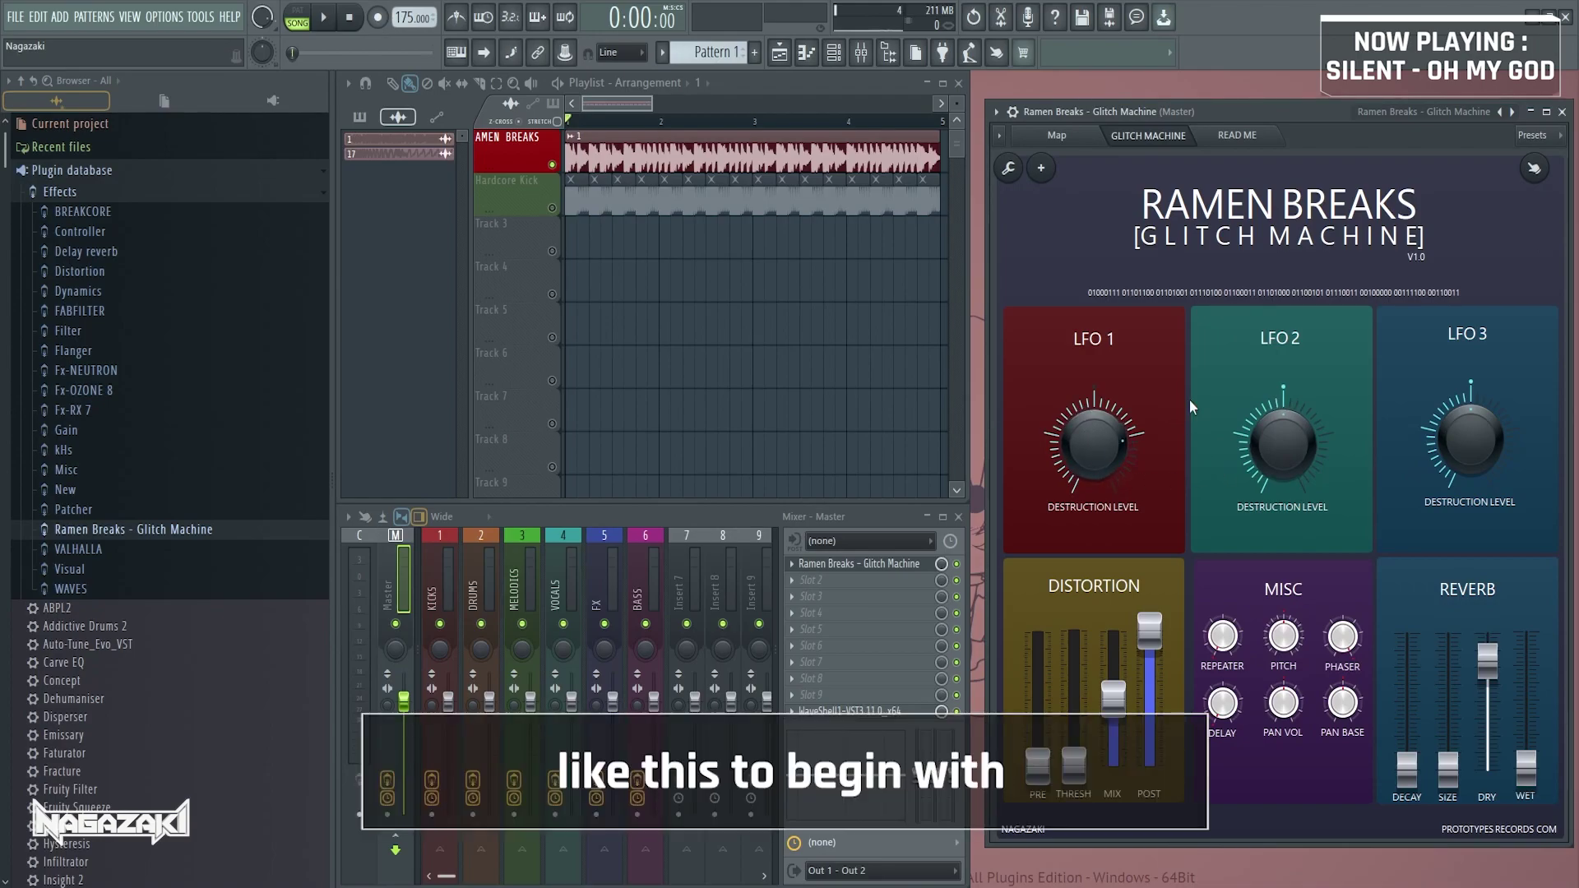
key(space)
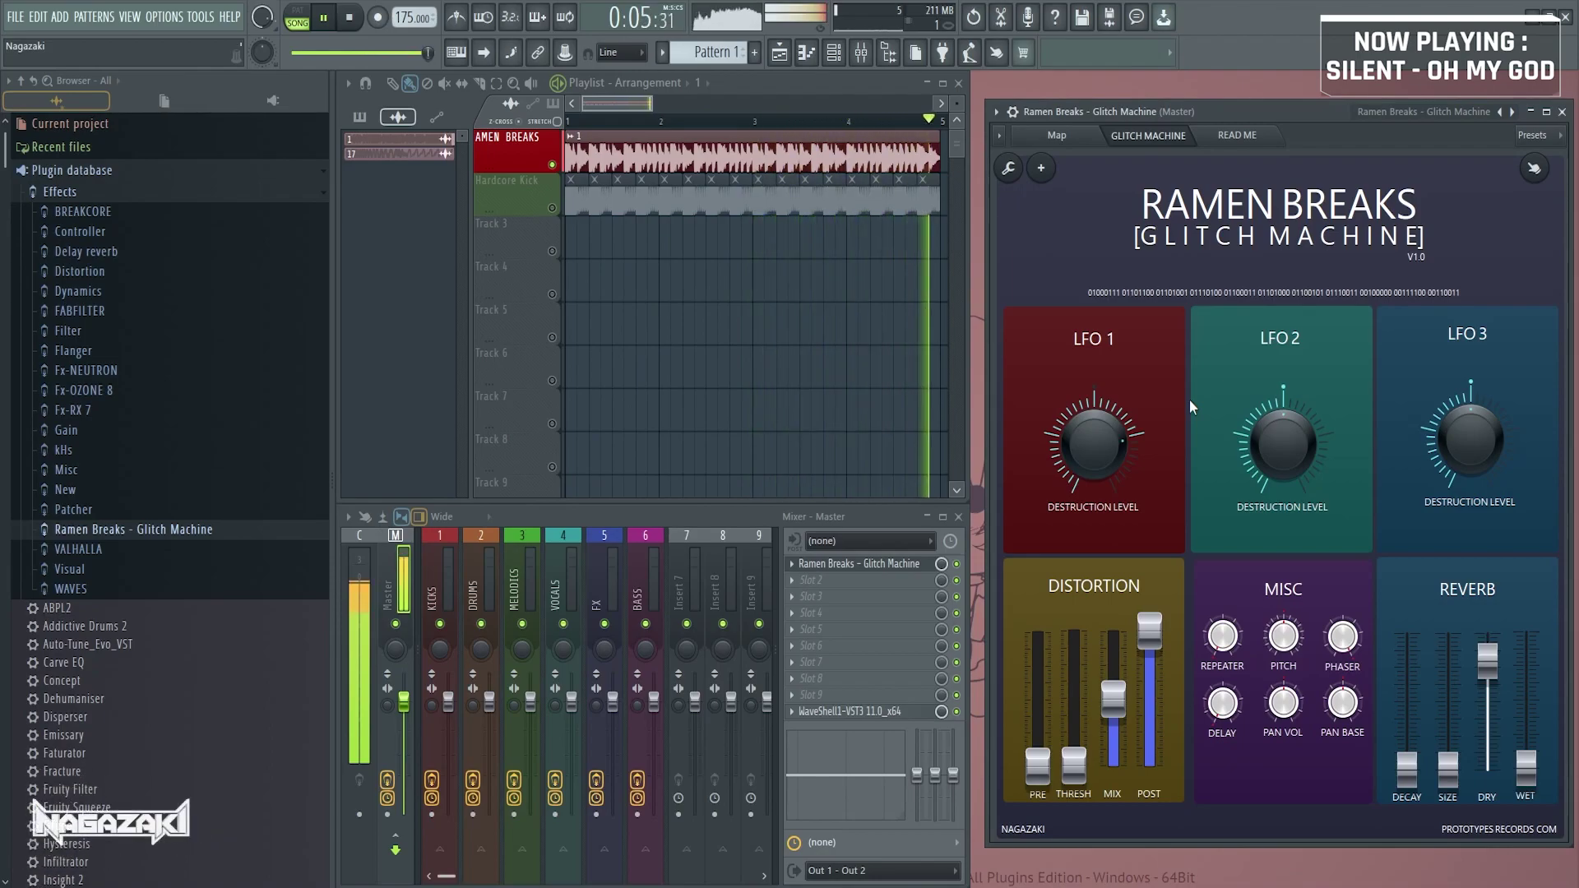
key(space)
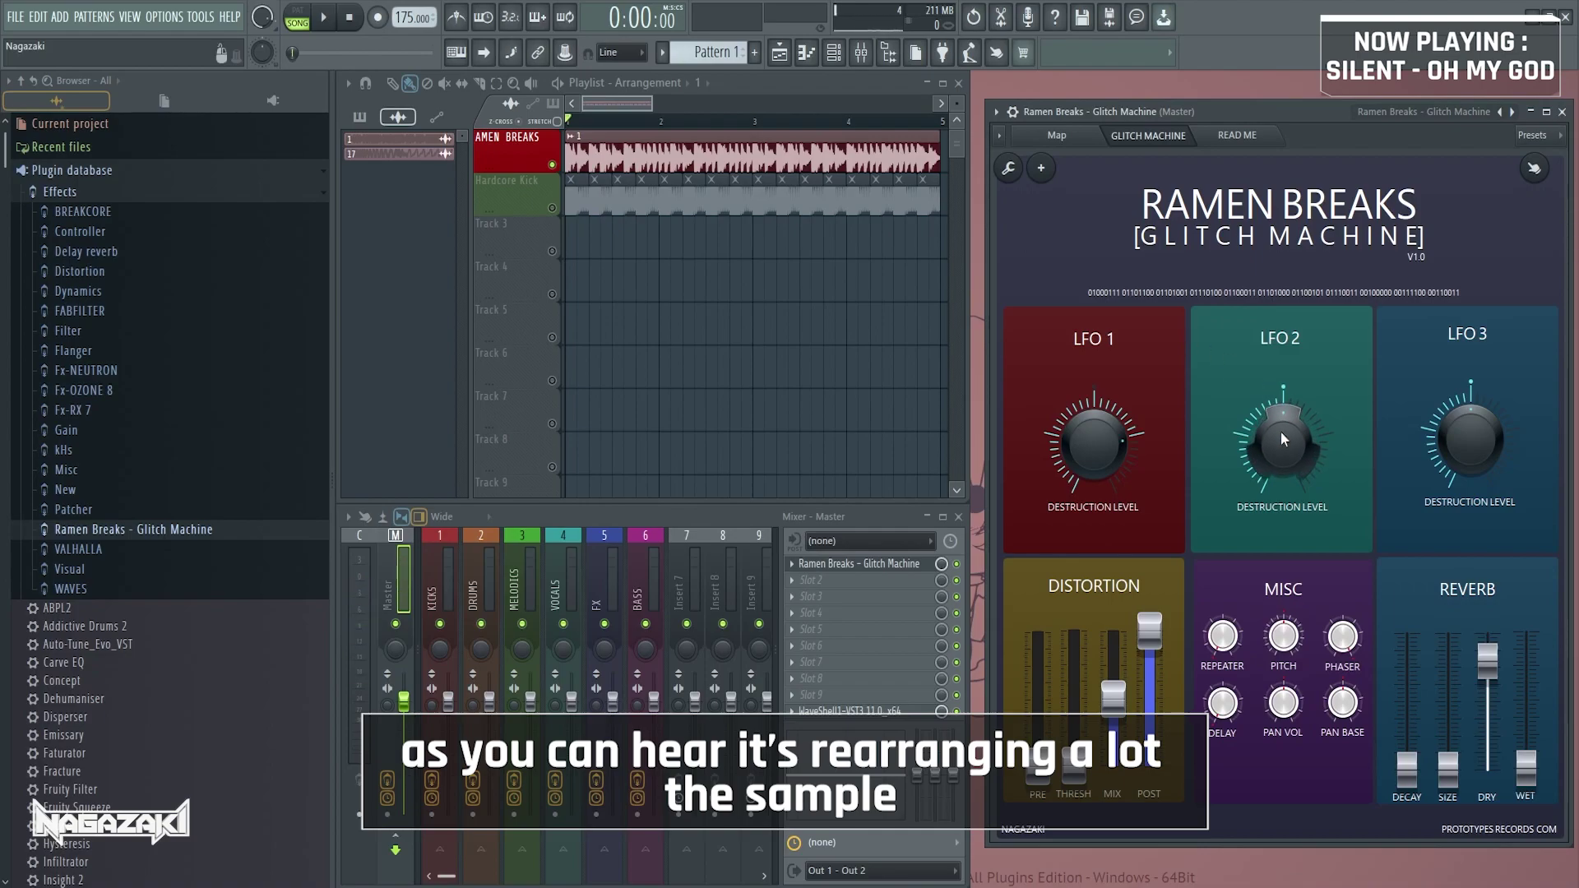
Raise LFO 2's destruction level and play the breaks to hear the result
drag(1281, 432, 1281, 403)
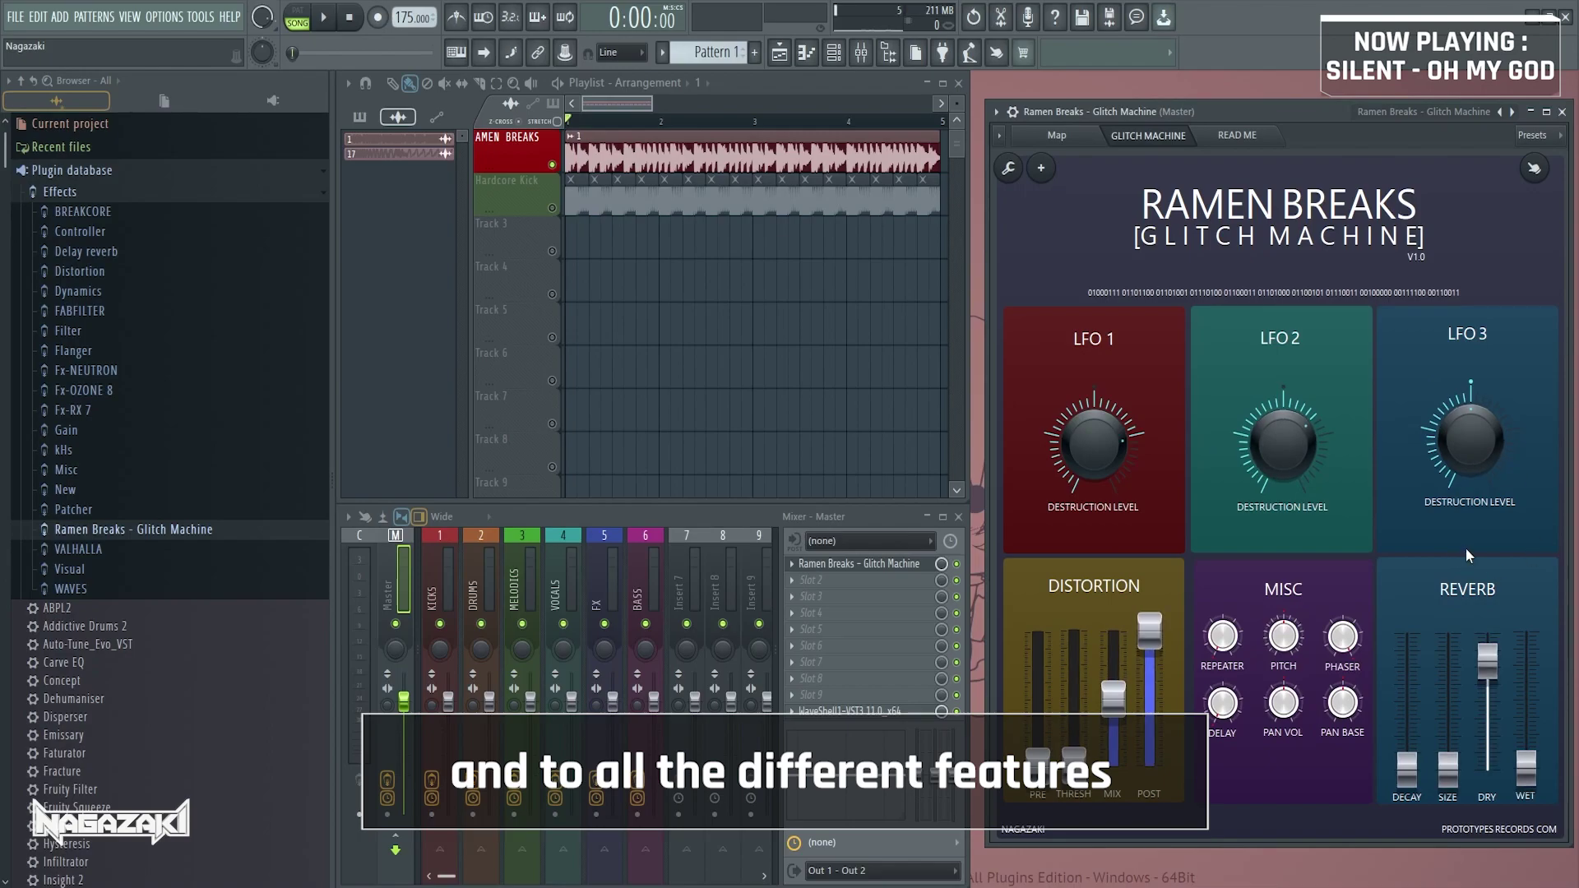
key(space)
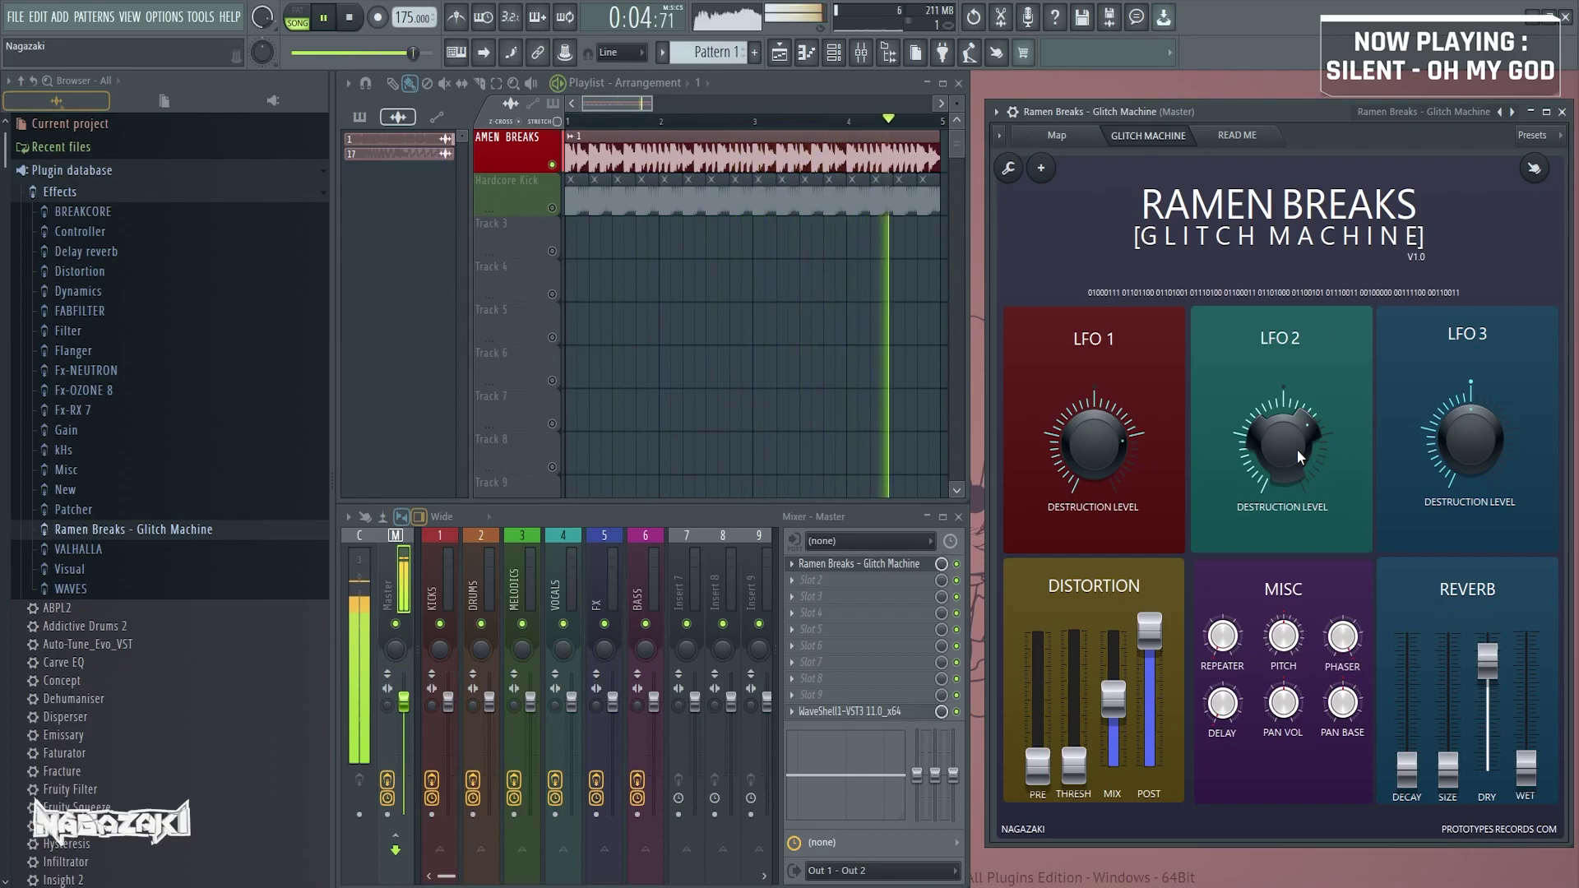
key(space)
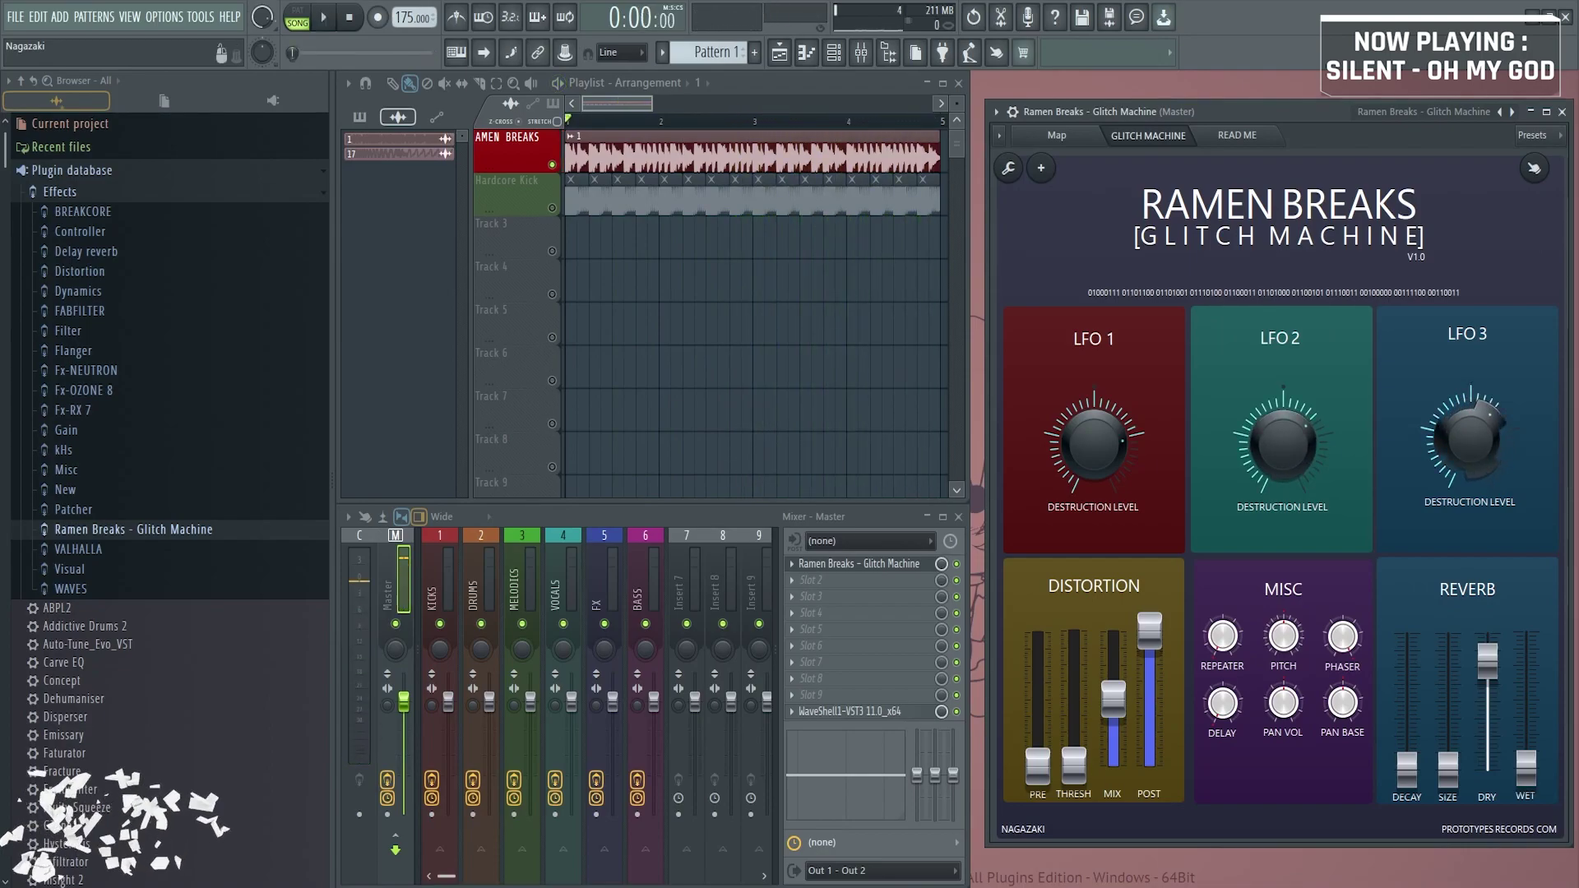
key(space)
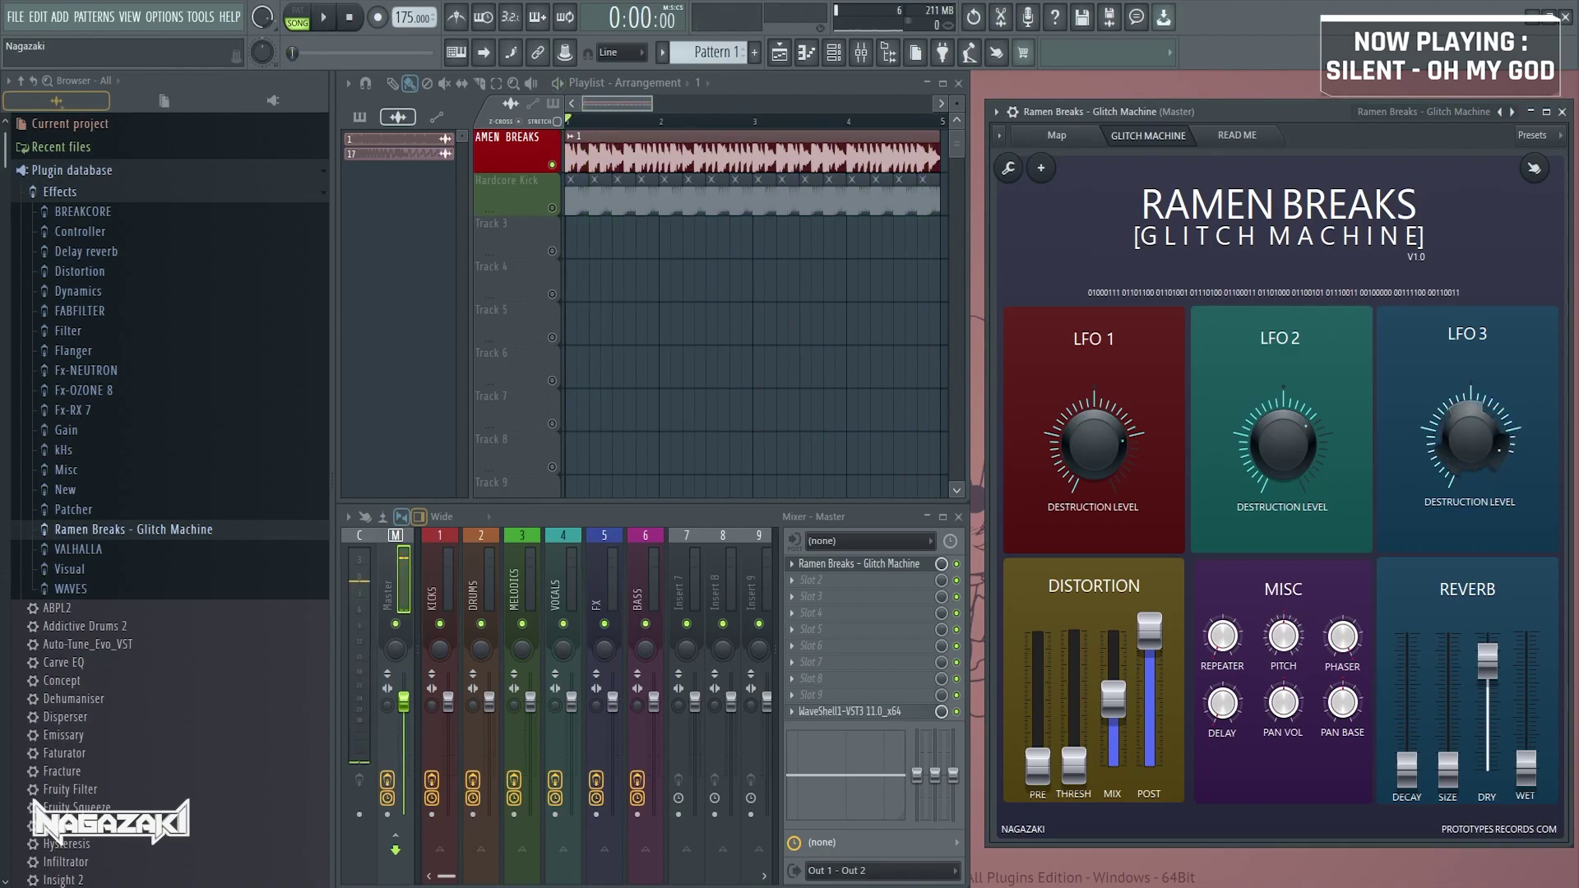
key(space)
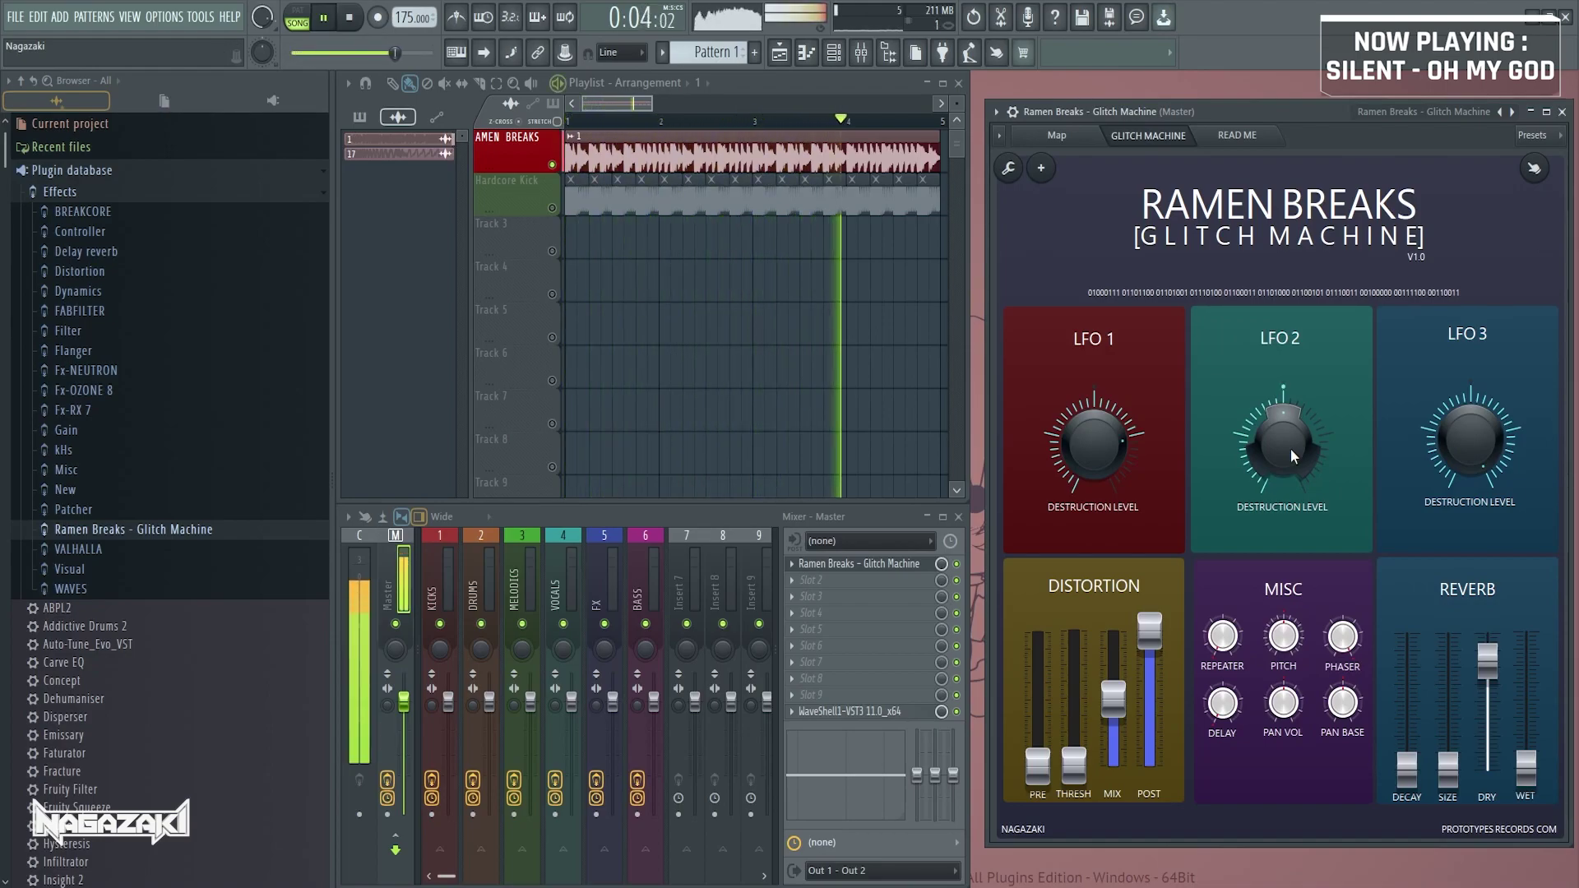
Play the breaks in takes to hear the MISC Repeater and then the Phaser
key(space)
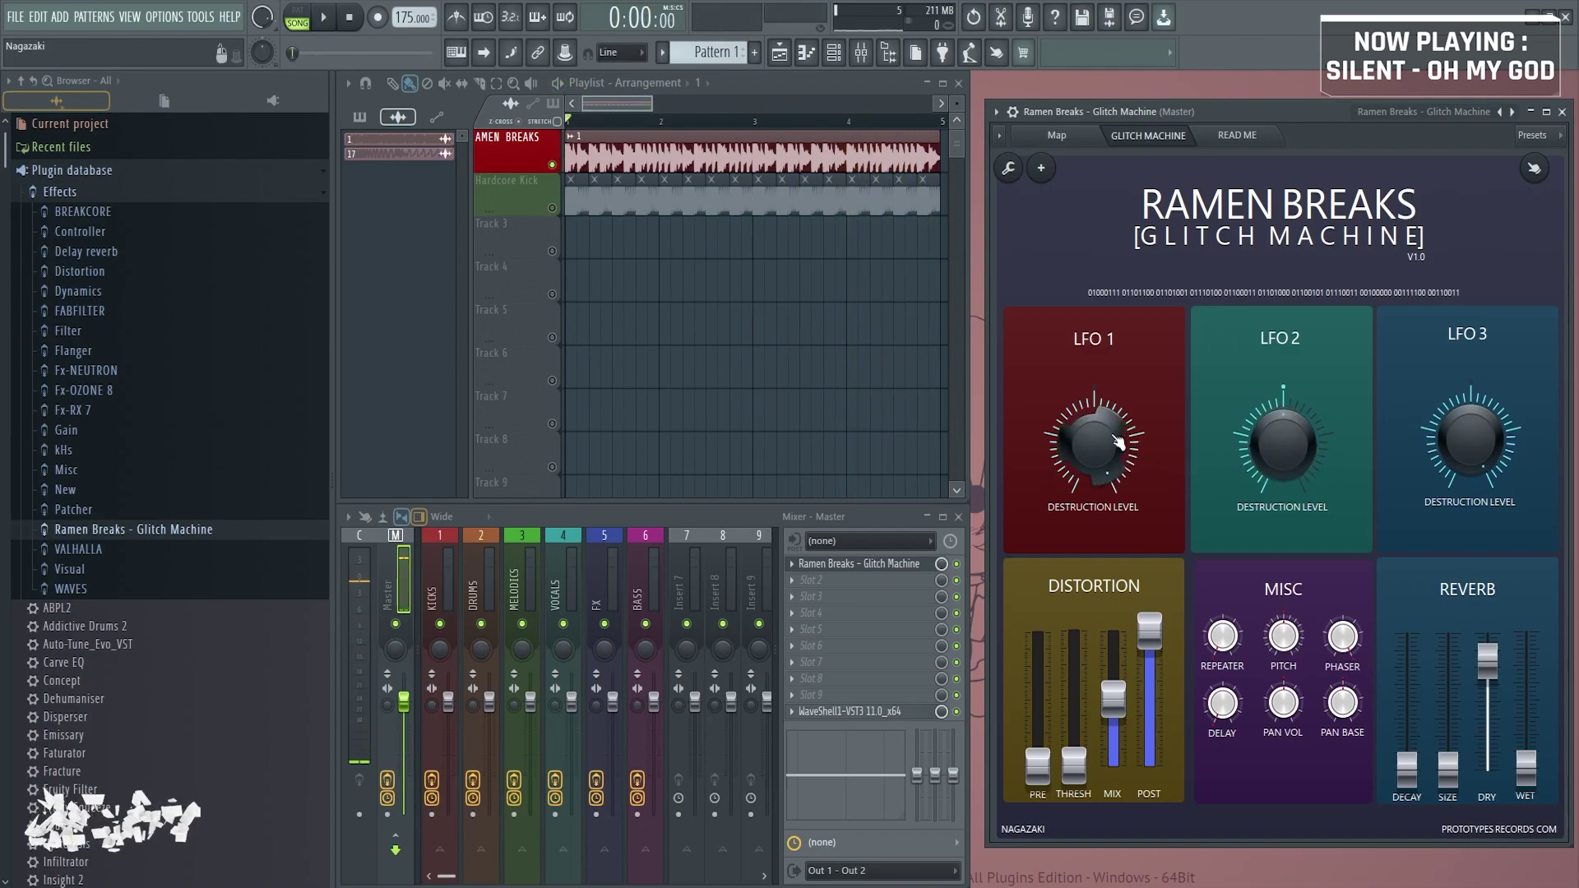
key(space)
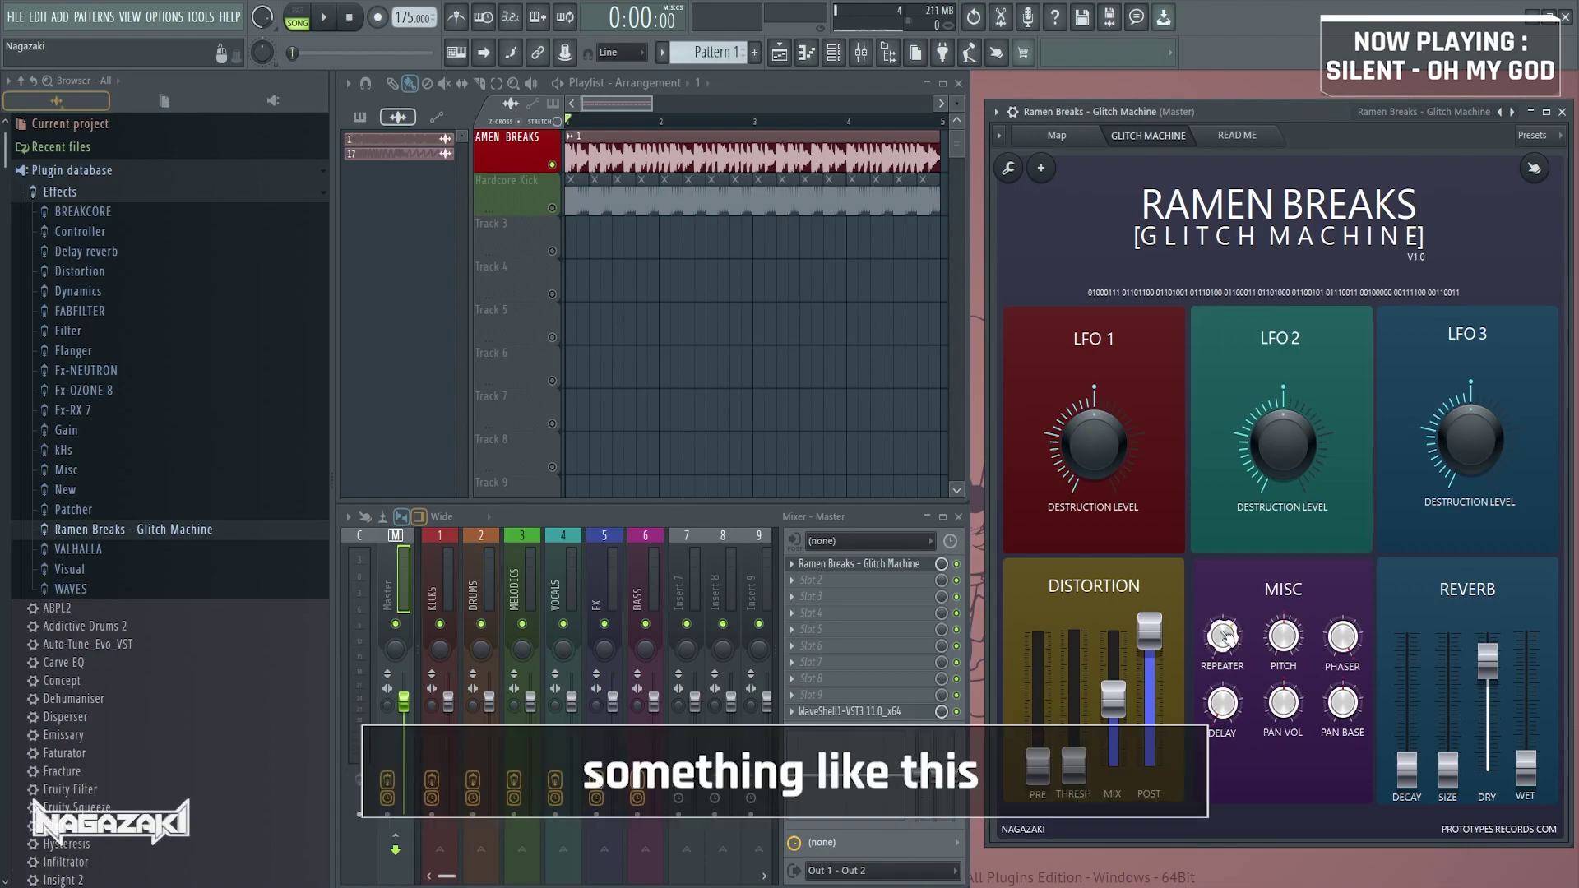
key(space)
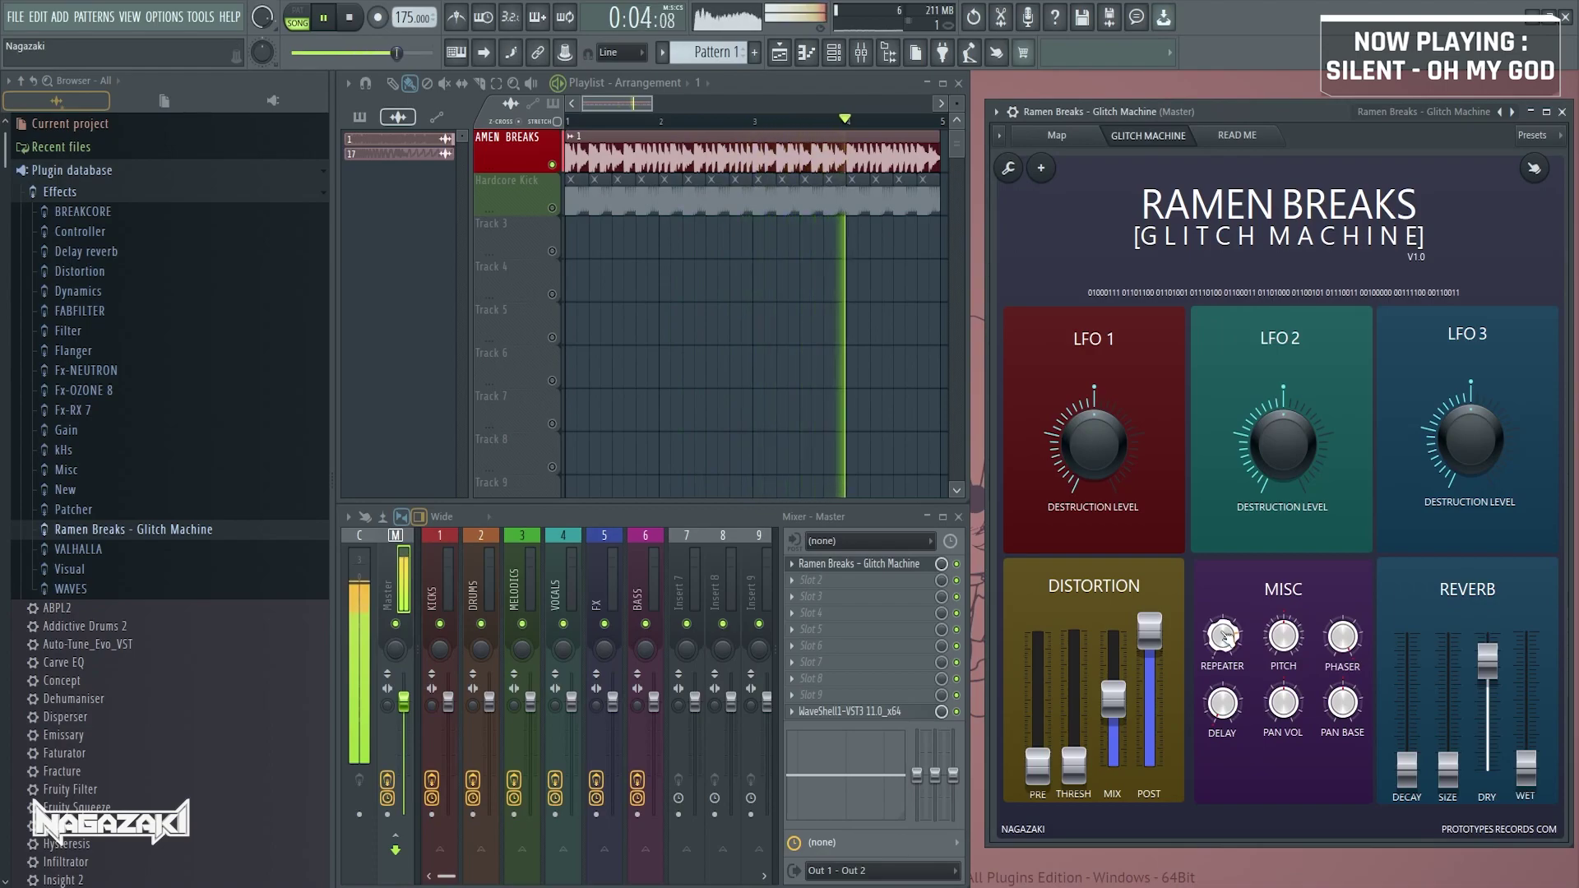
key(space)
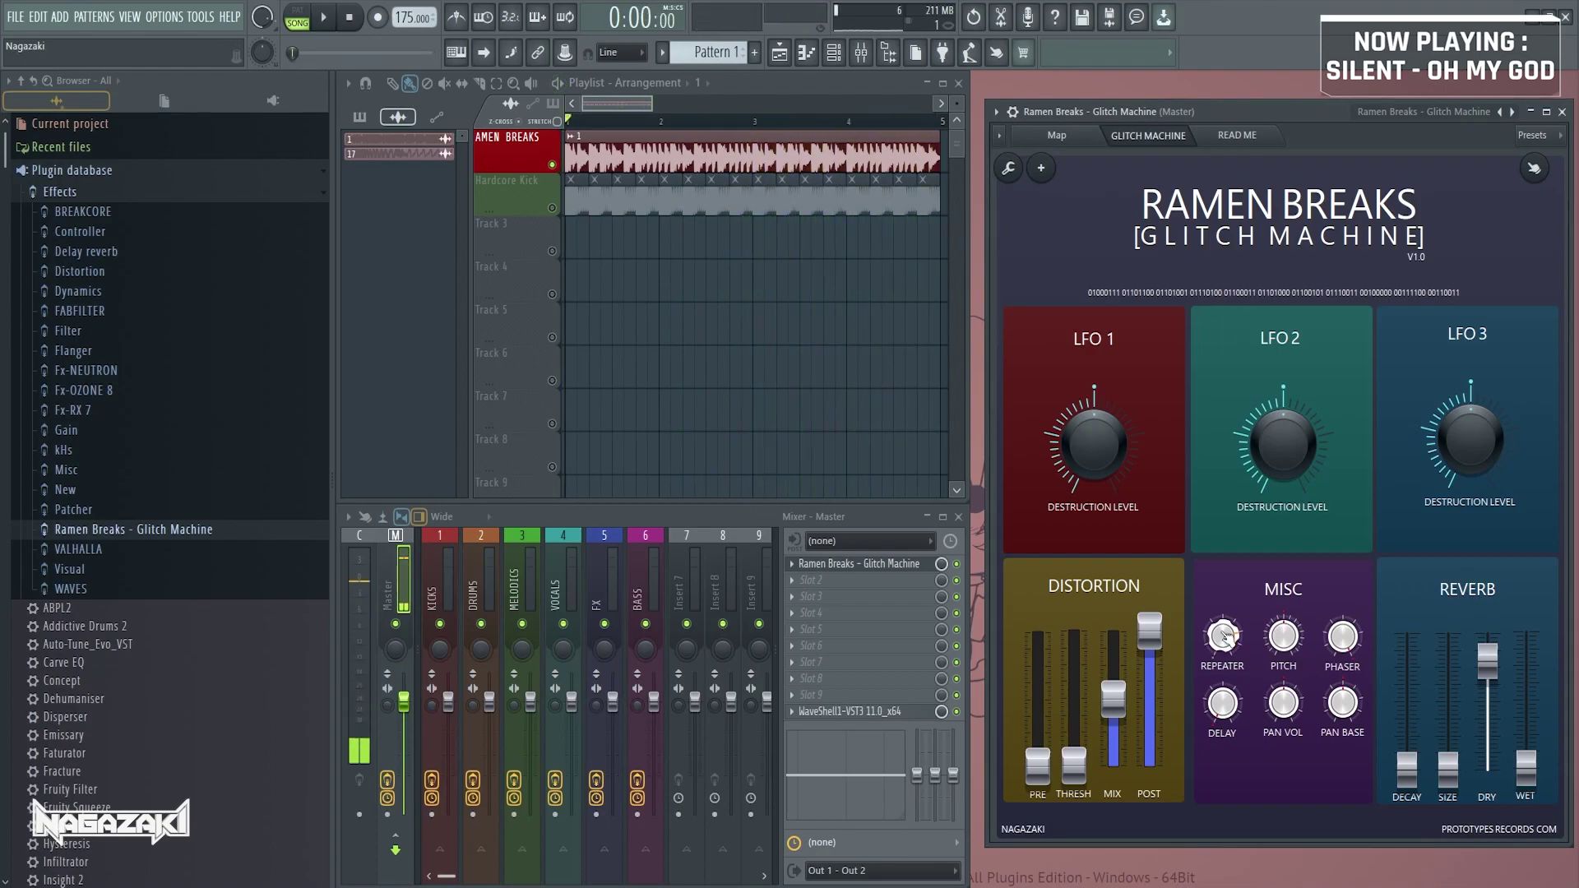
key(space)
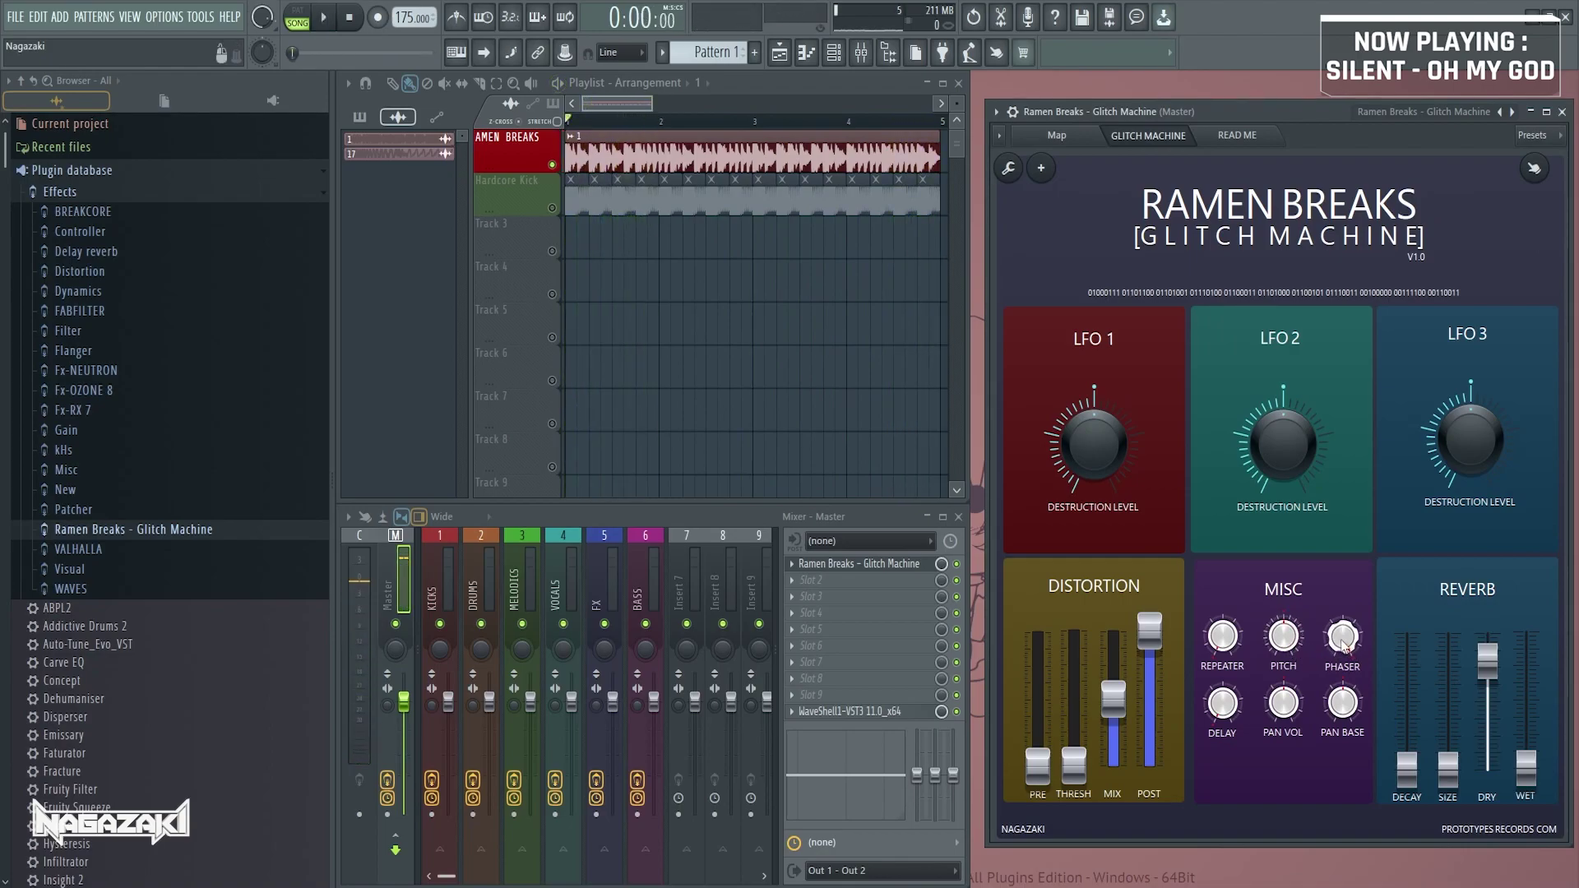
key(space)
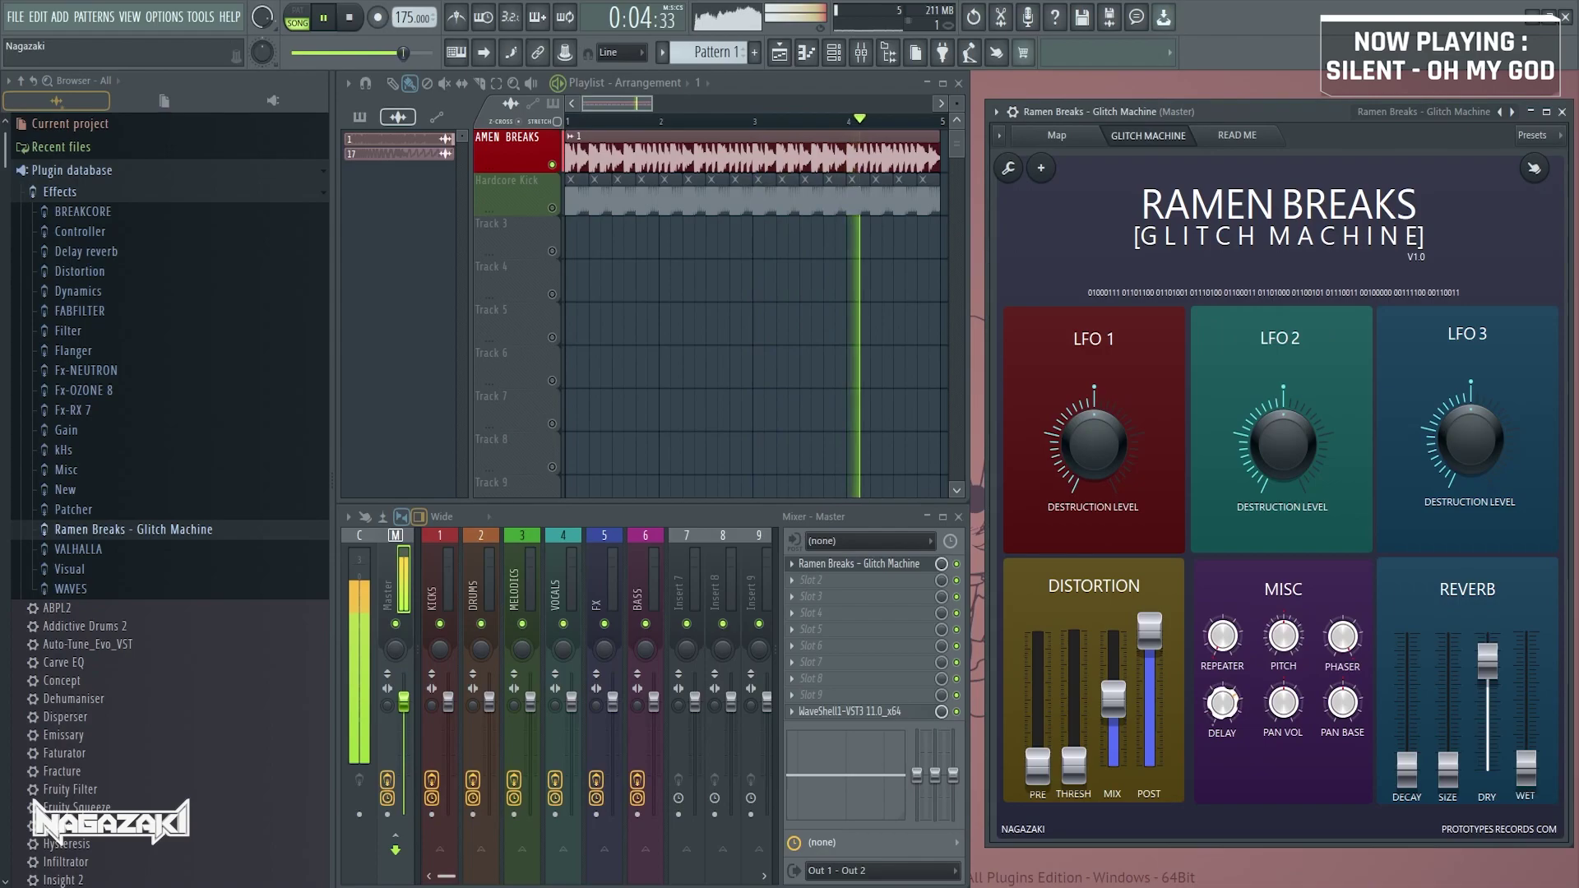
Sweep Pan Base full left to full right, audition the breaks, then mute AMEN BREAKS
key(space)
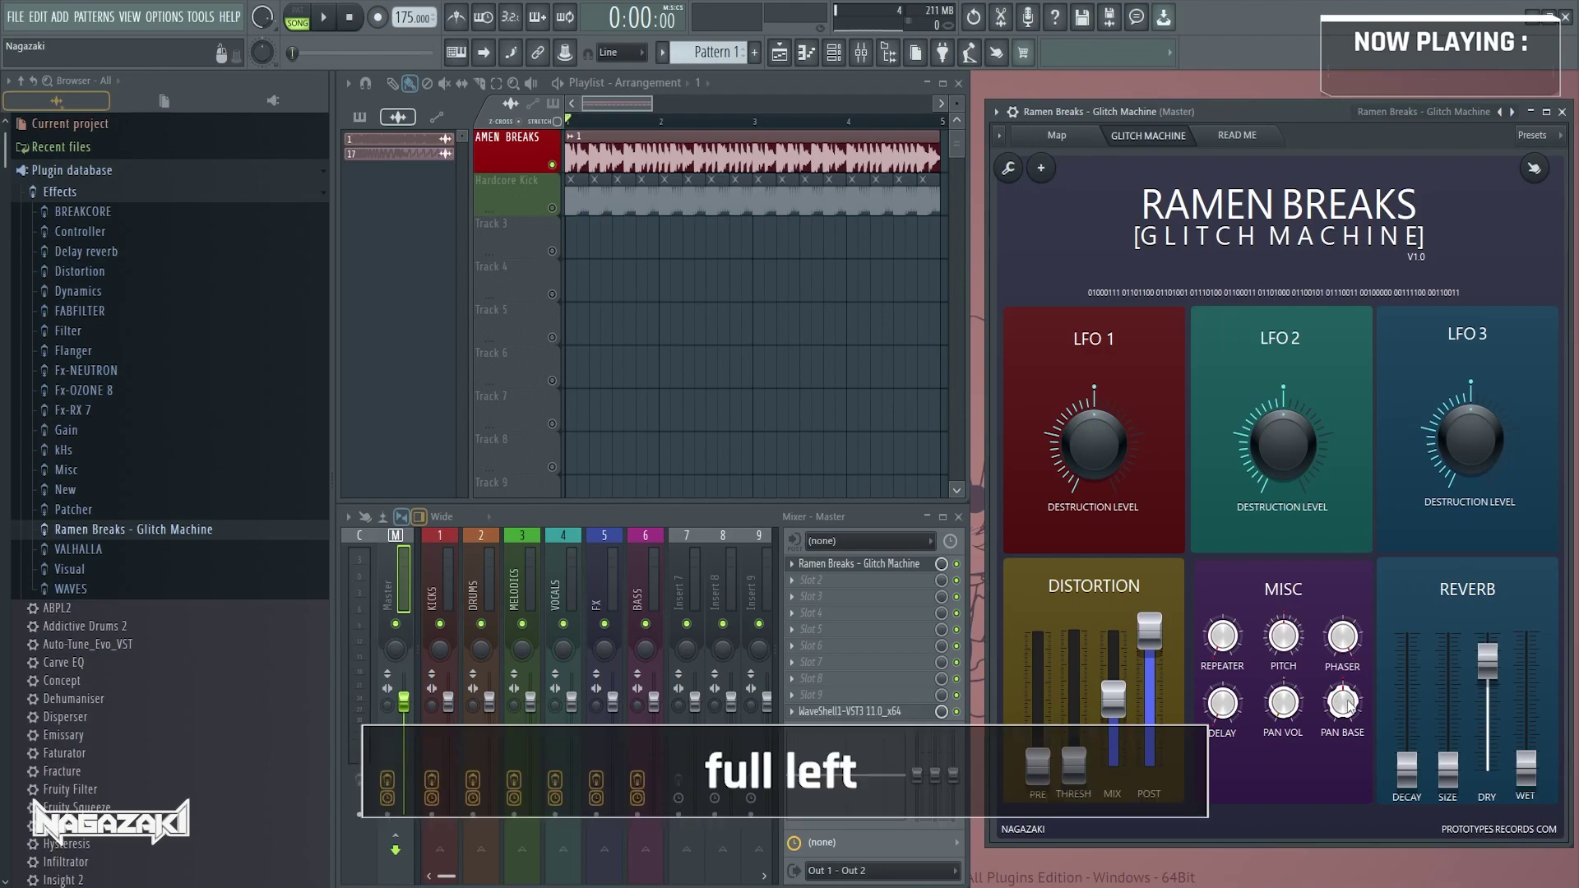
mouse_move(1349, 705)
mouse_down()
mouse_move(1349, 740)
mouse_move(1348, 706)
mouse_up()
key(space)
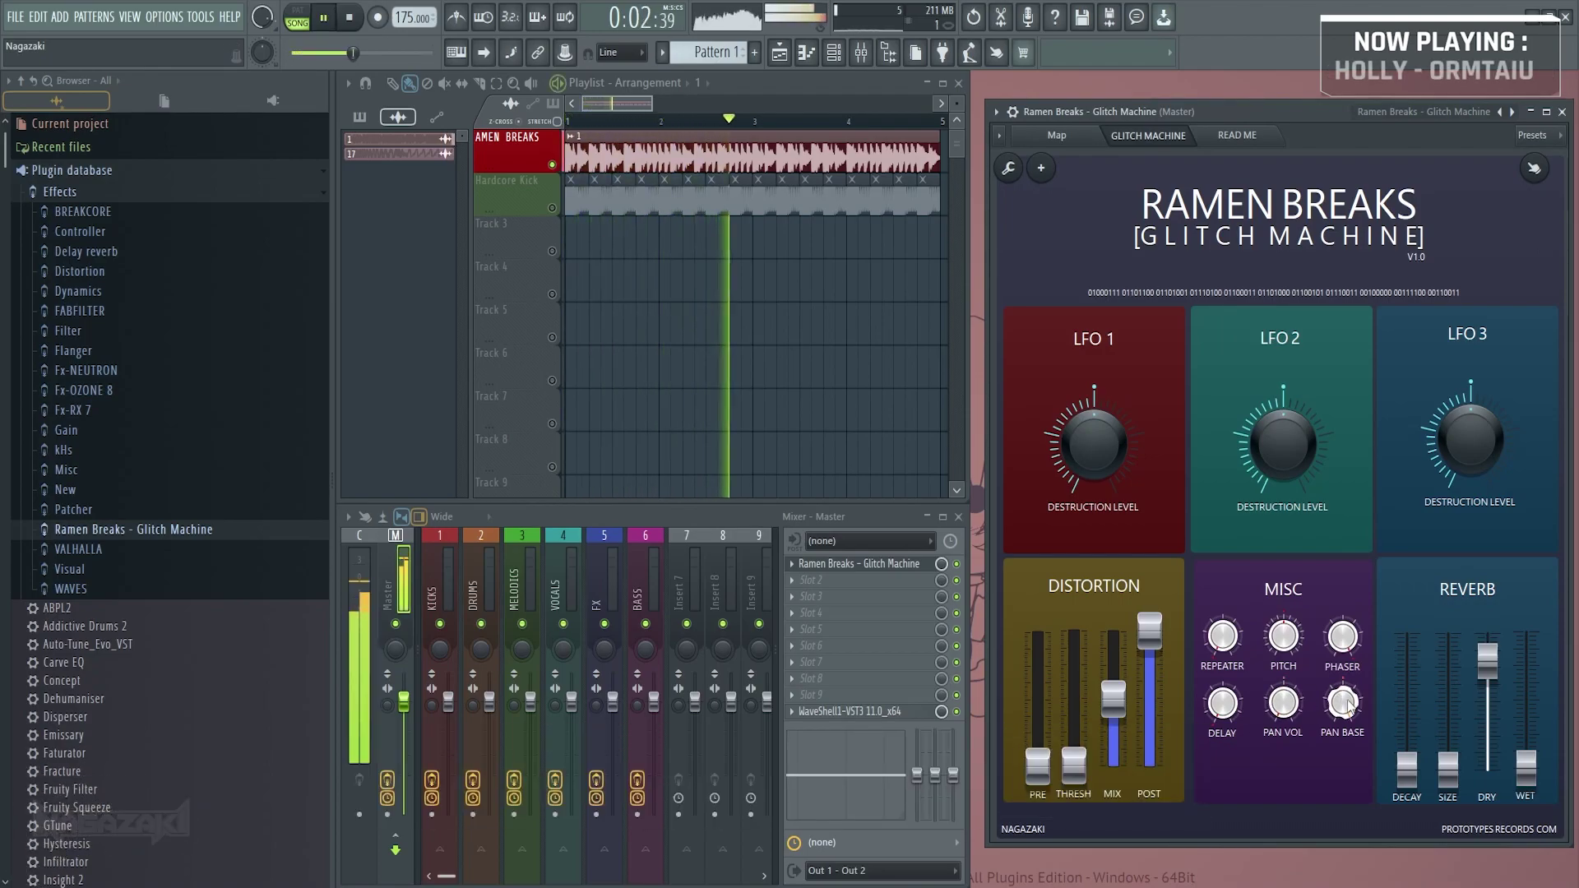
key(space)
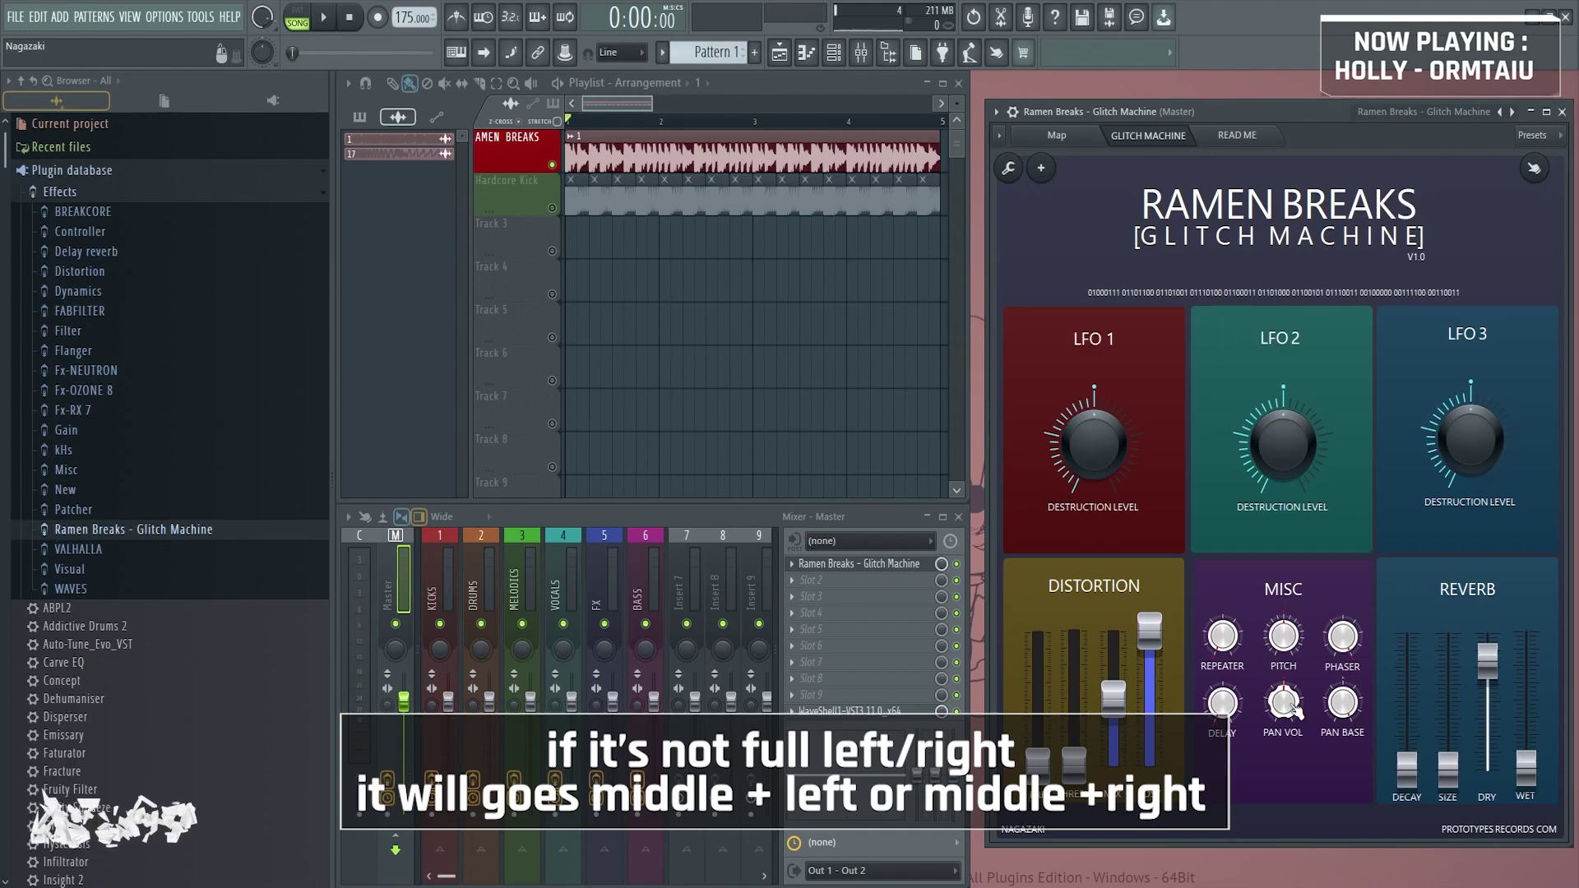
key(space)
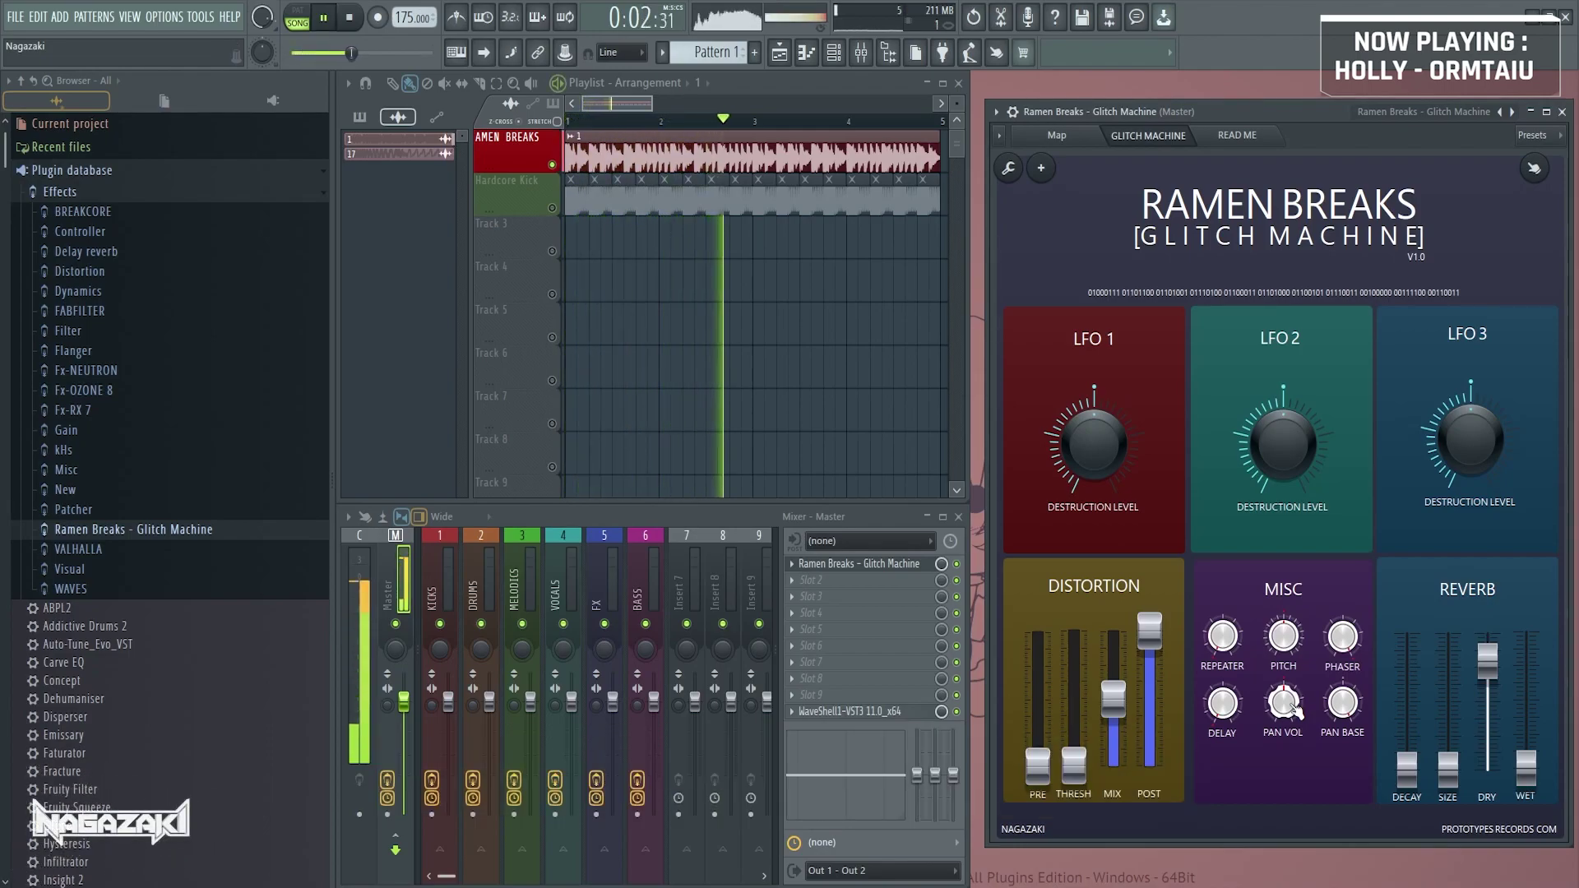
key(space)
key(space)
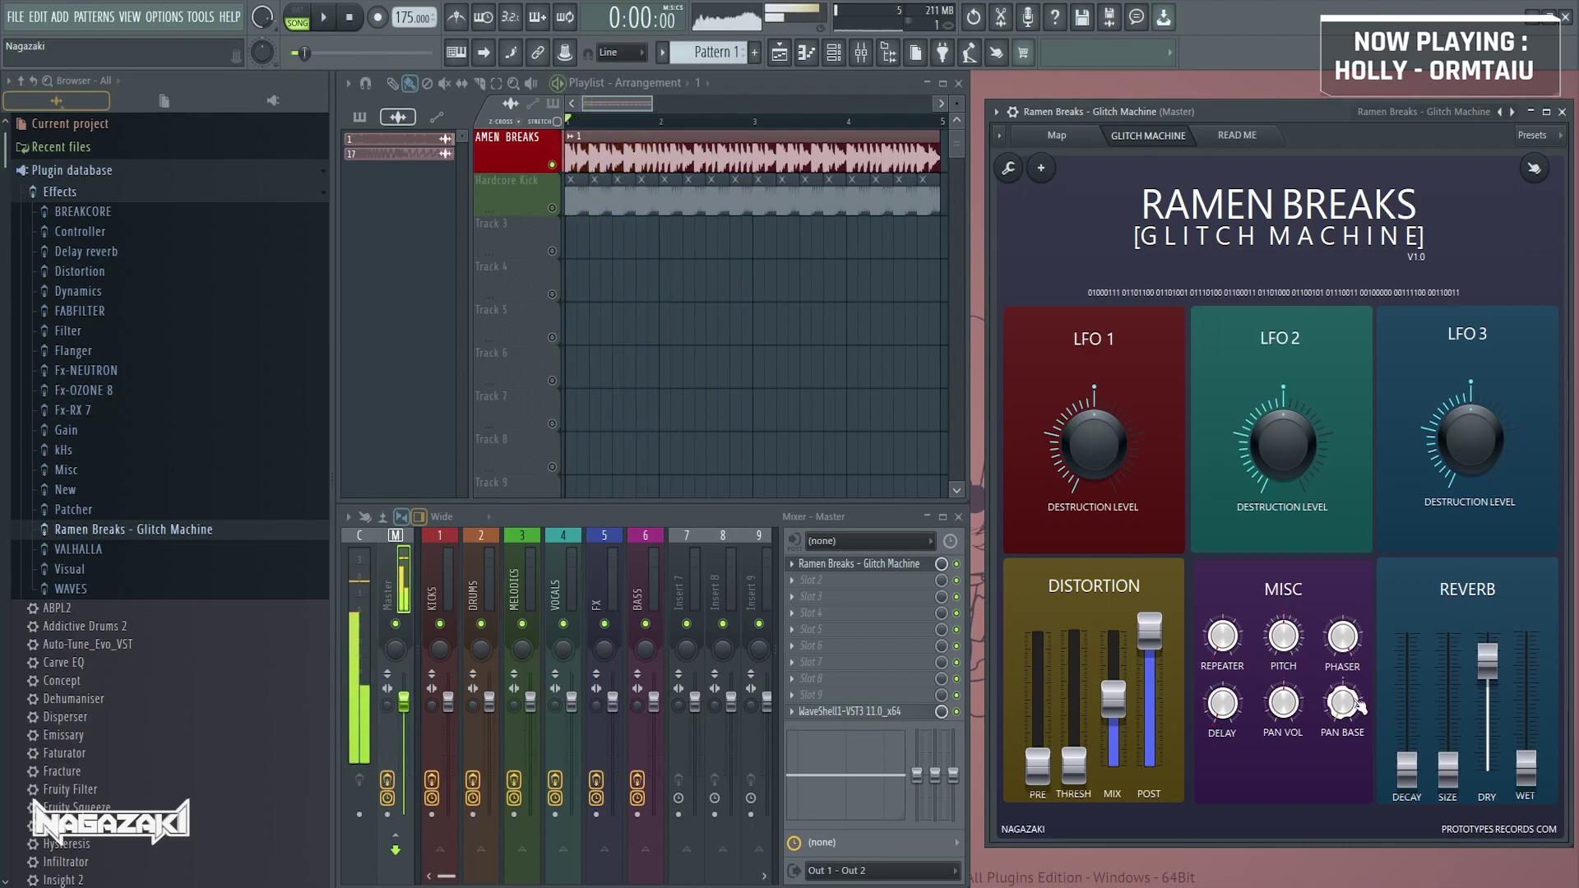
click(552, 165)
Unmute Hardcore Kick and play it while varying the LFO 1, 3 and 2 destruction levels
click(552, 208)
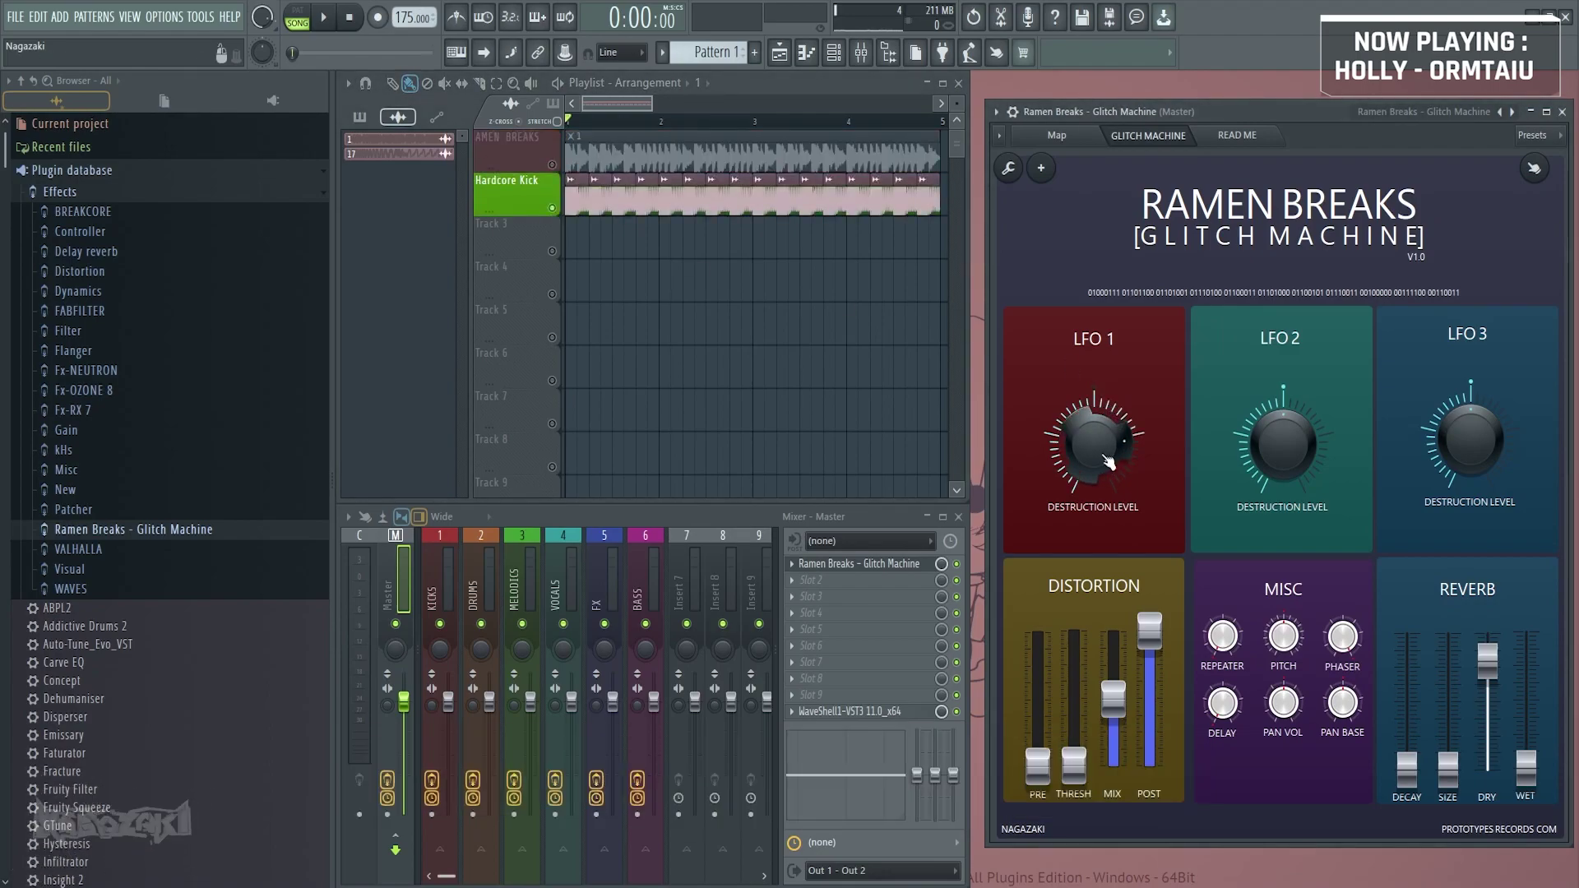
key(space)
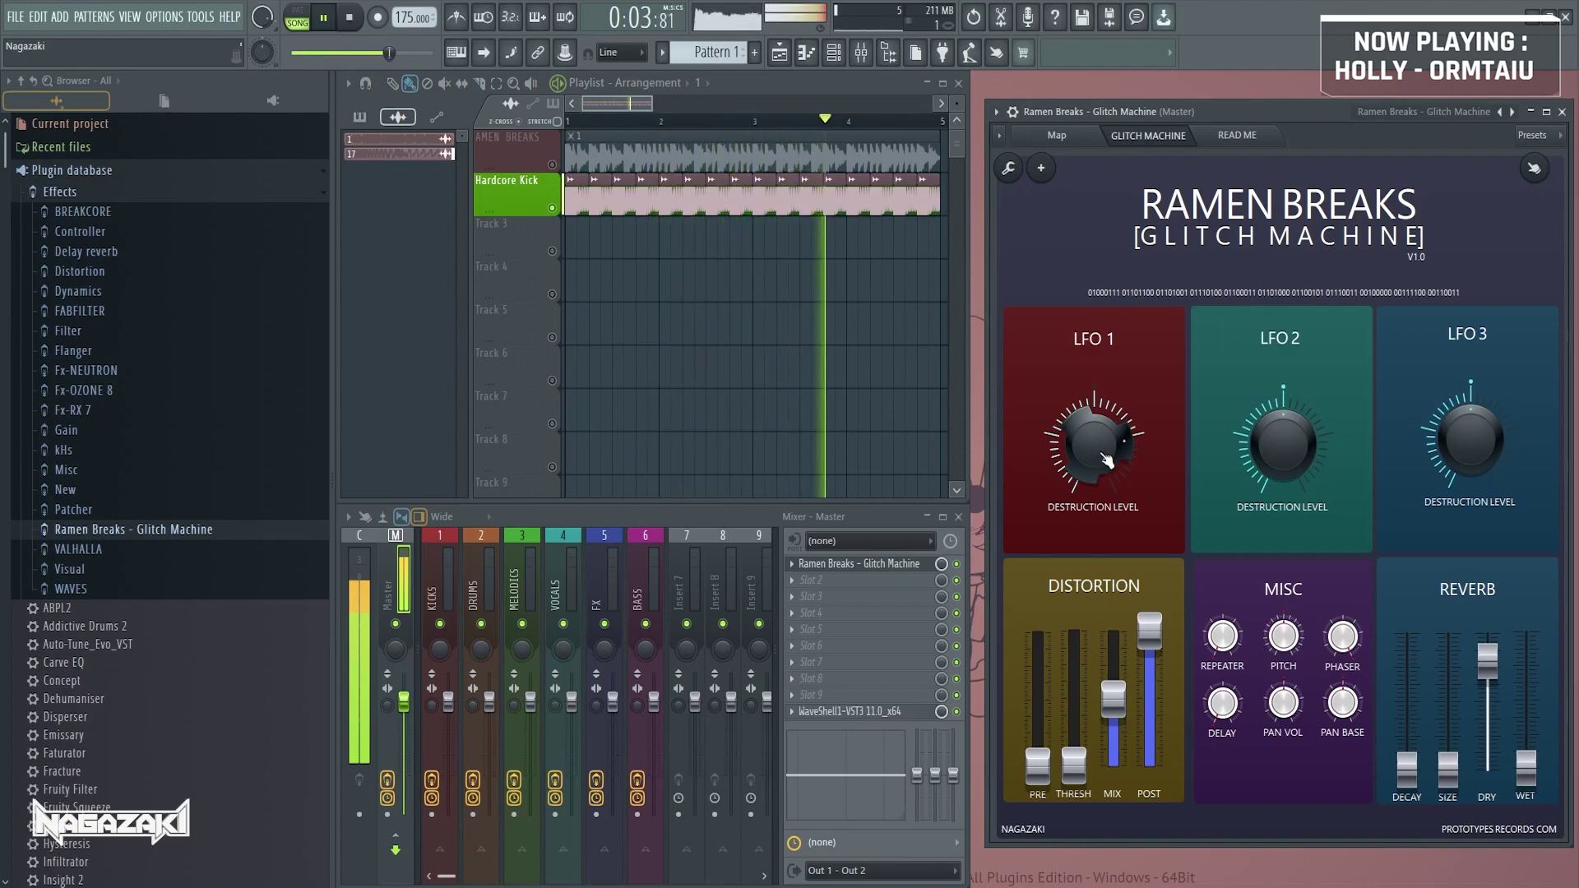
key(space)
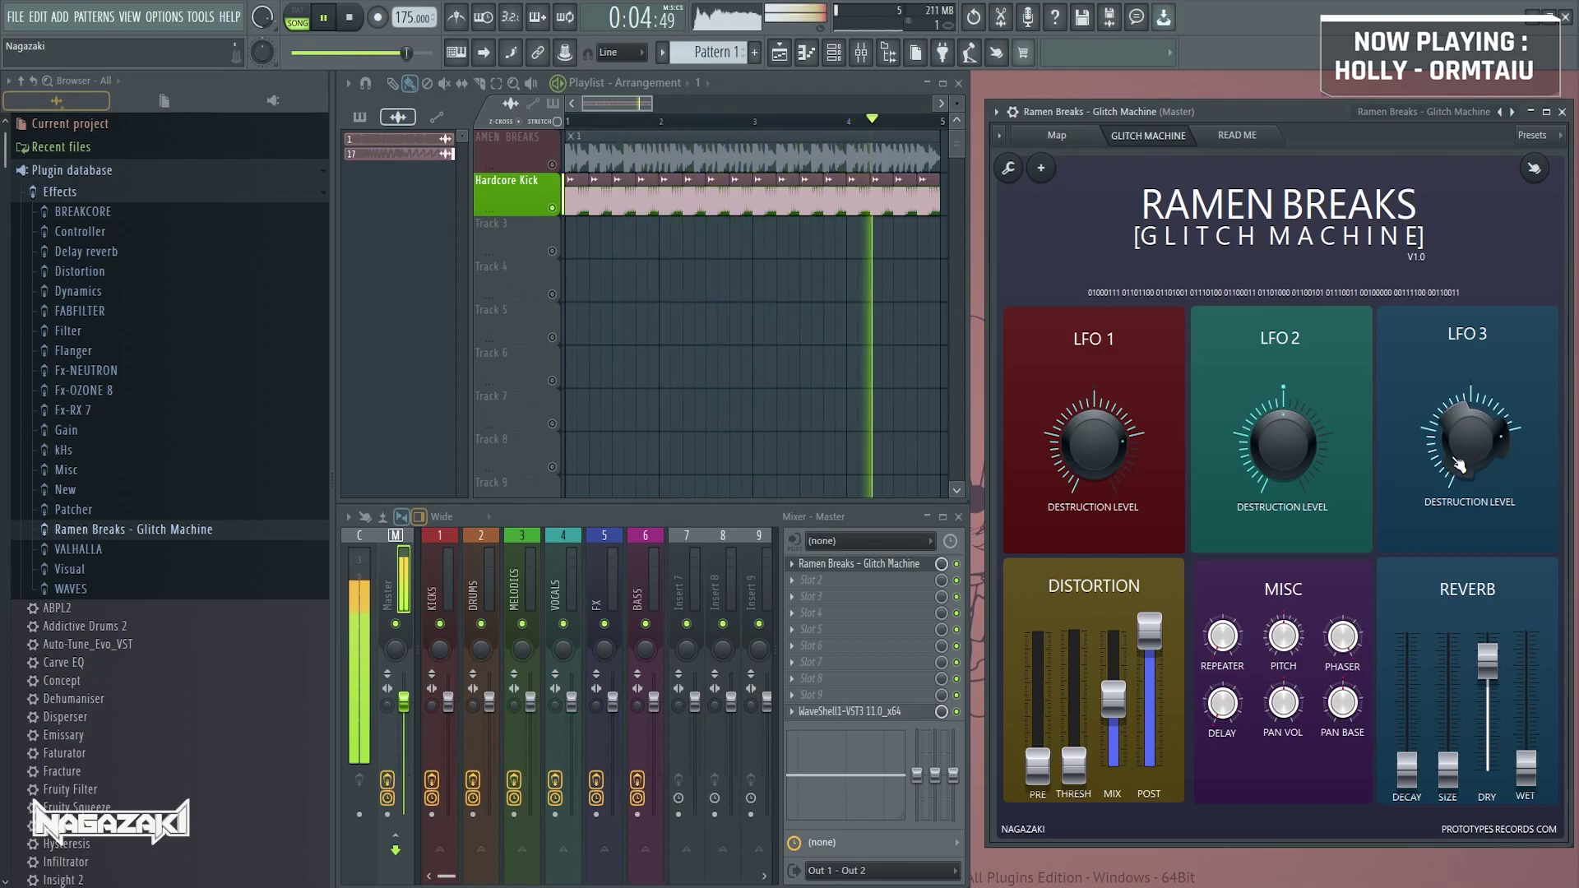
key(space)
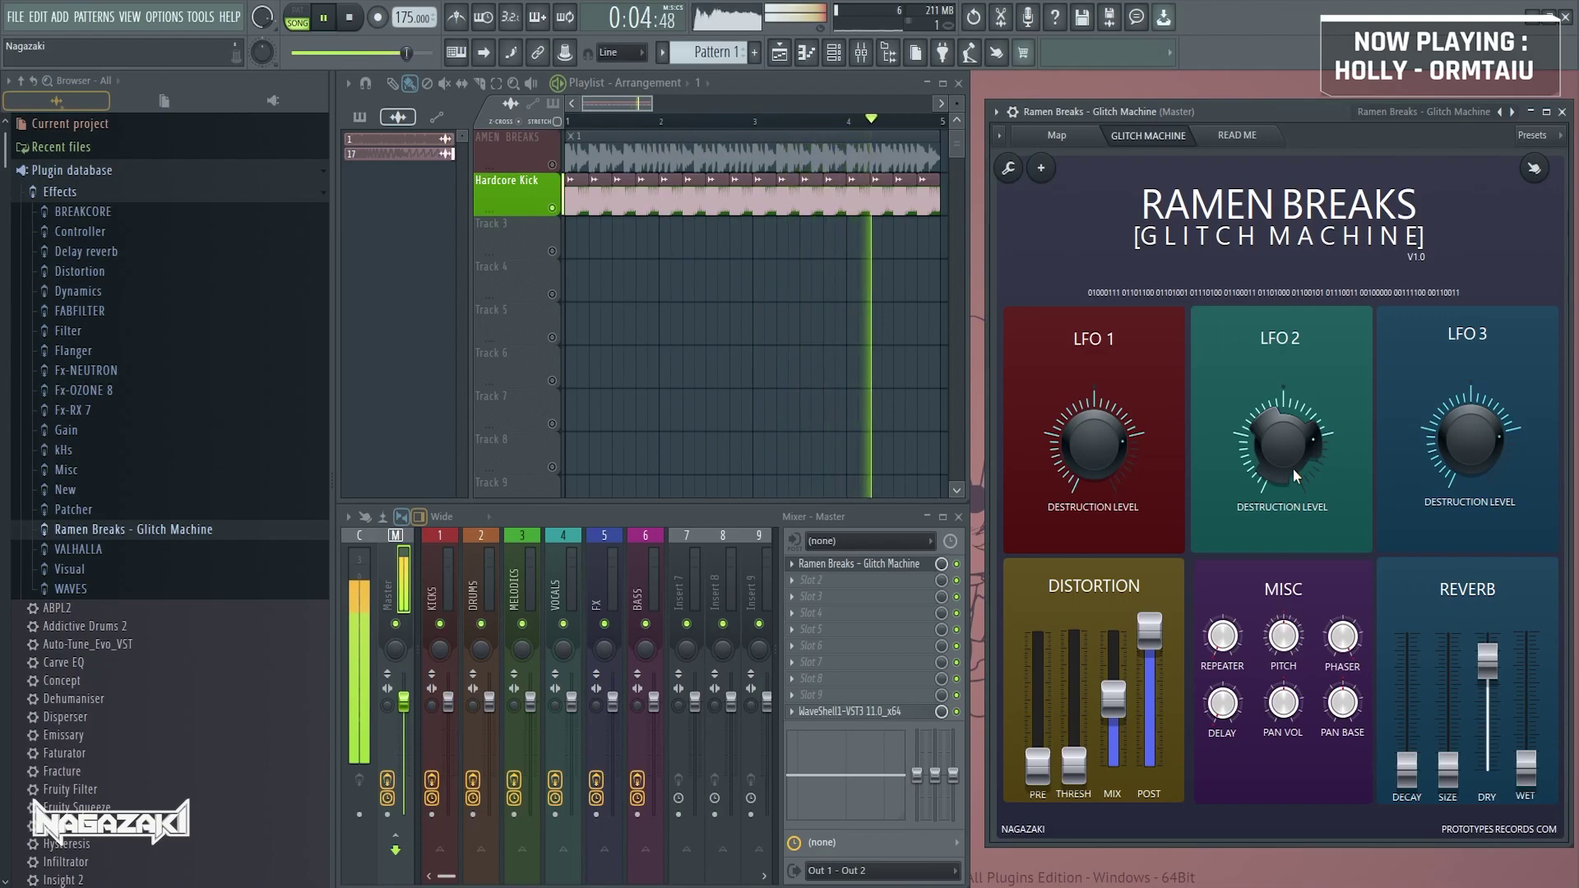
key(space)
key(space)
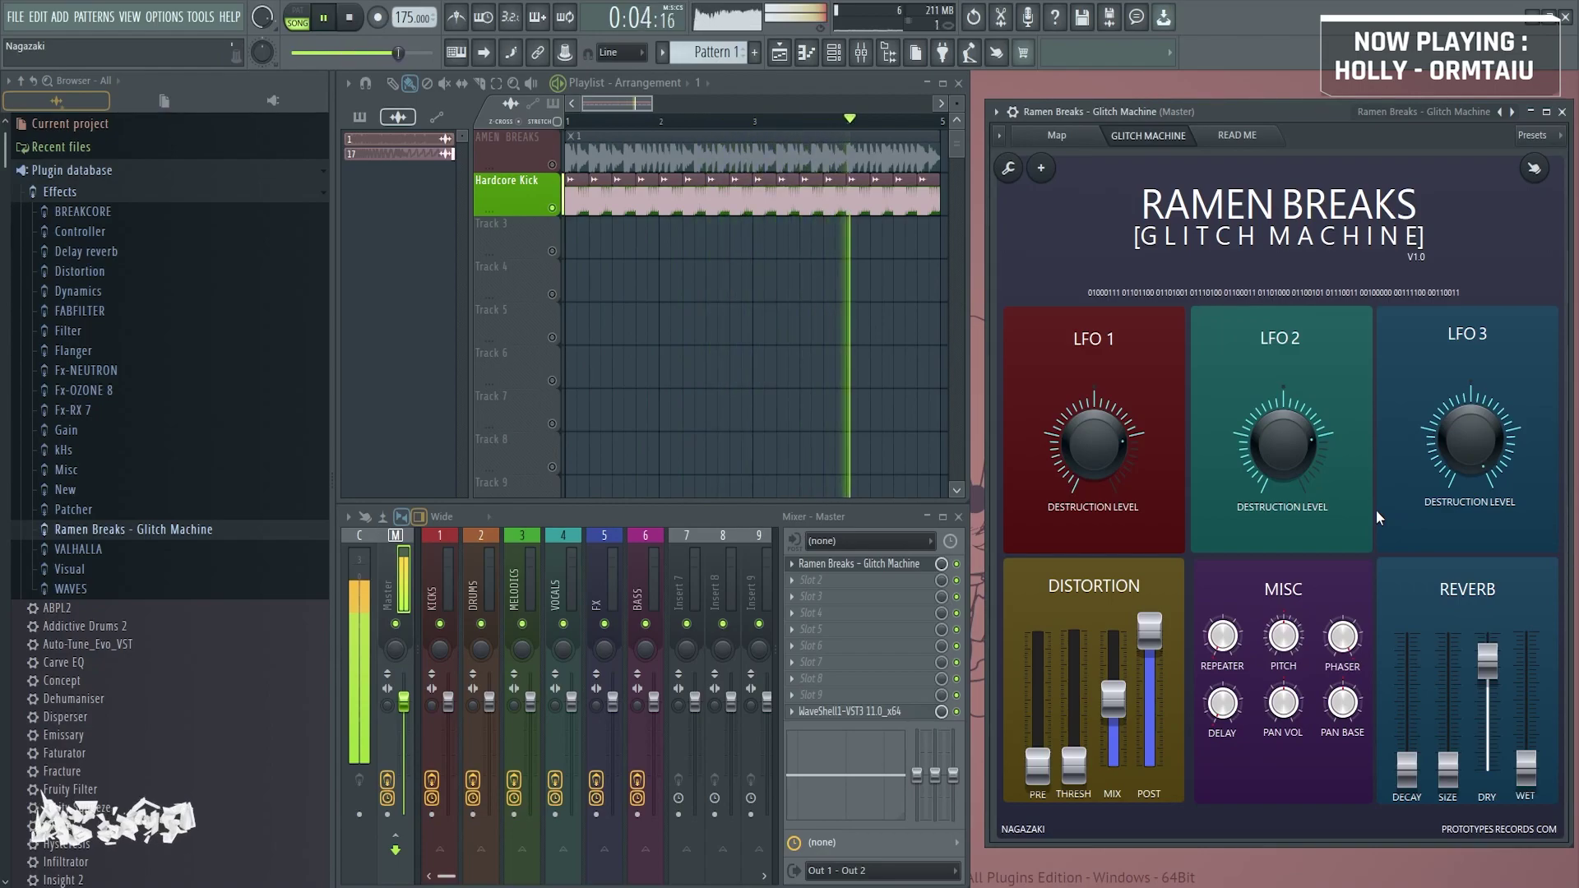
Reset the LFO 3 and LFO 2 destruction levels to centre, then play the kick with the Repeater raised
key(space)
double_click(1444, 444)
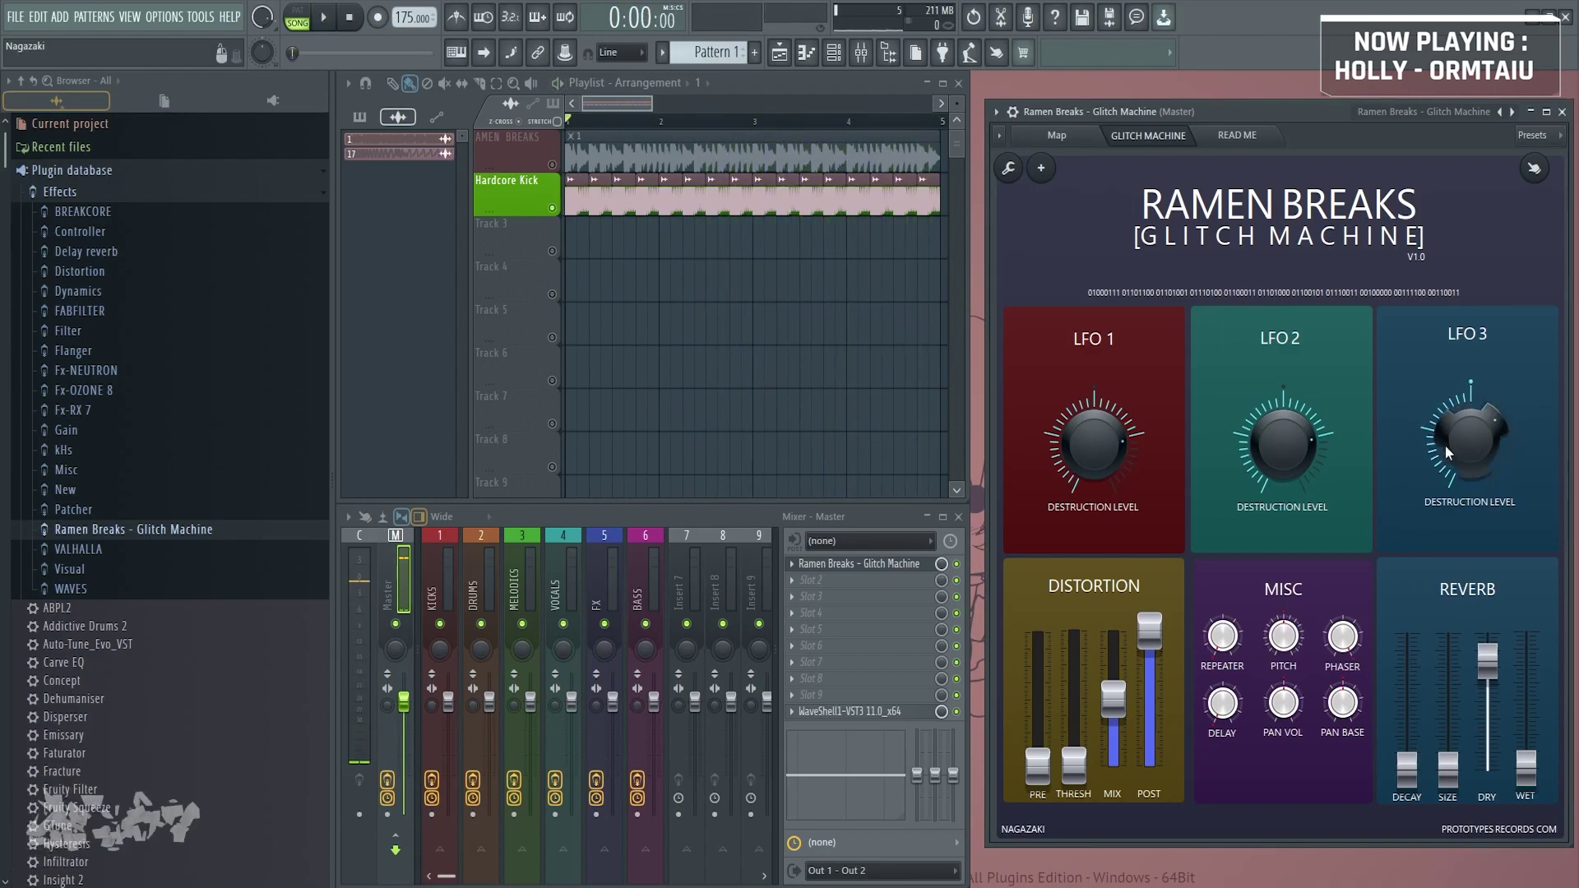
double_click(1283, 444)
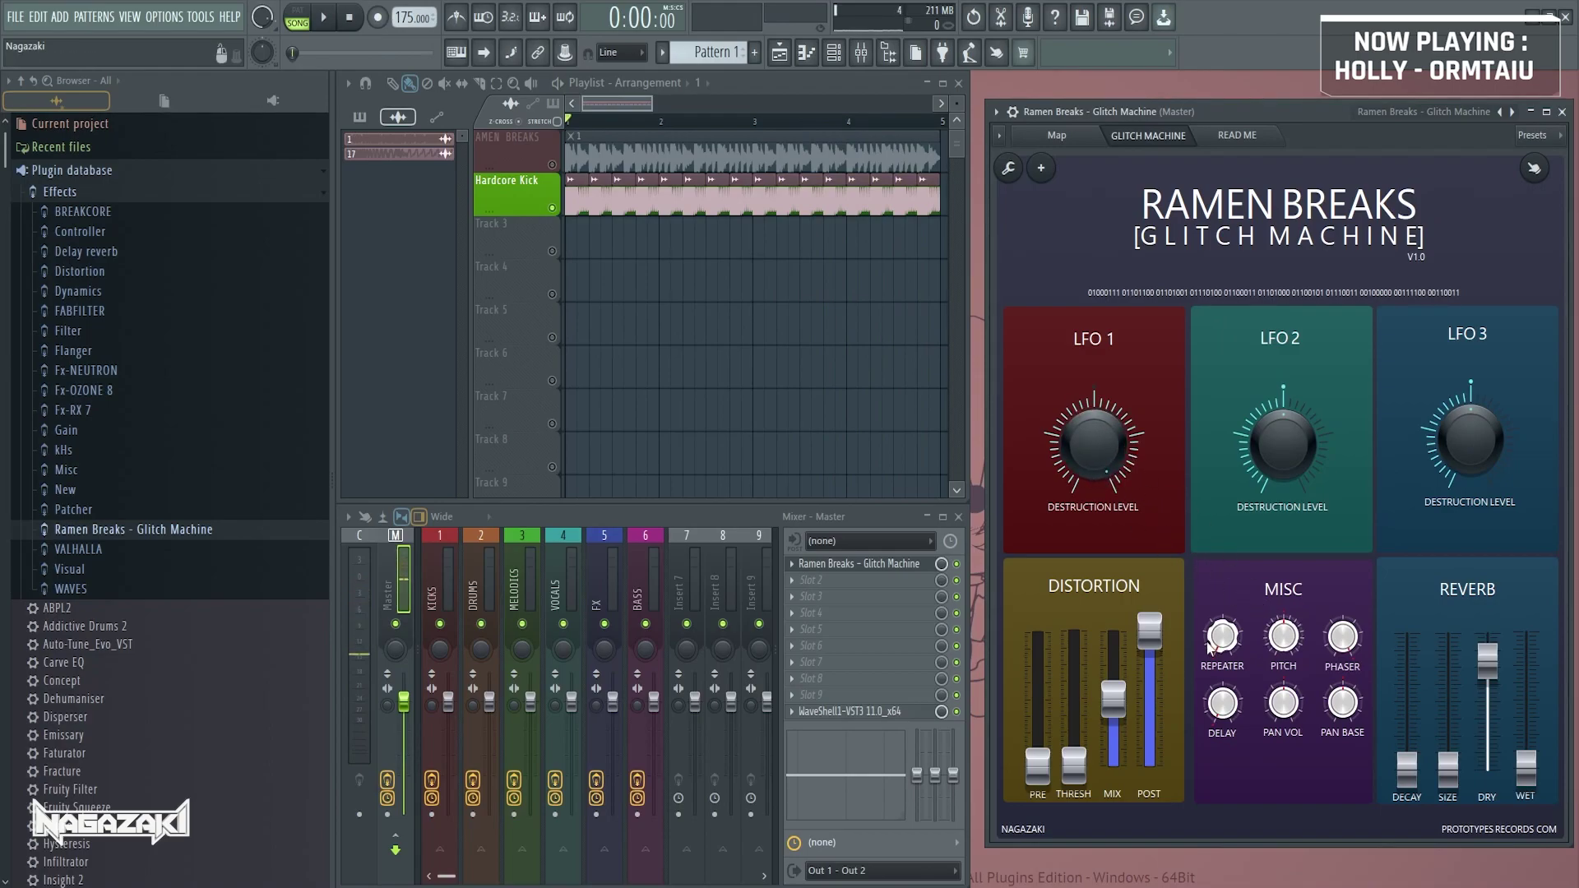
key(space)
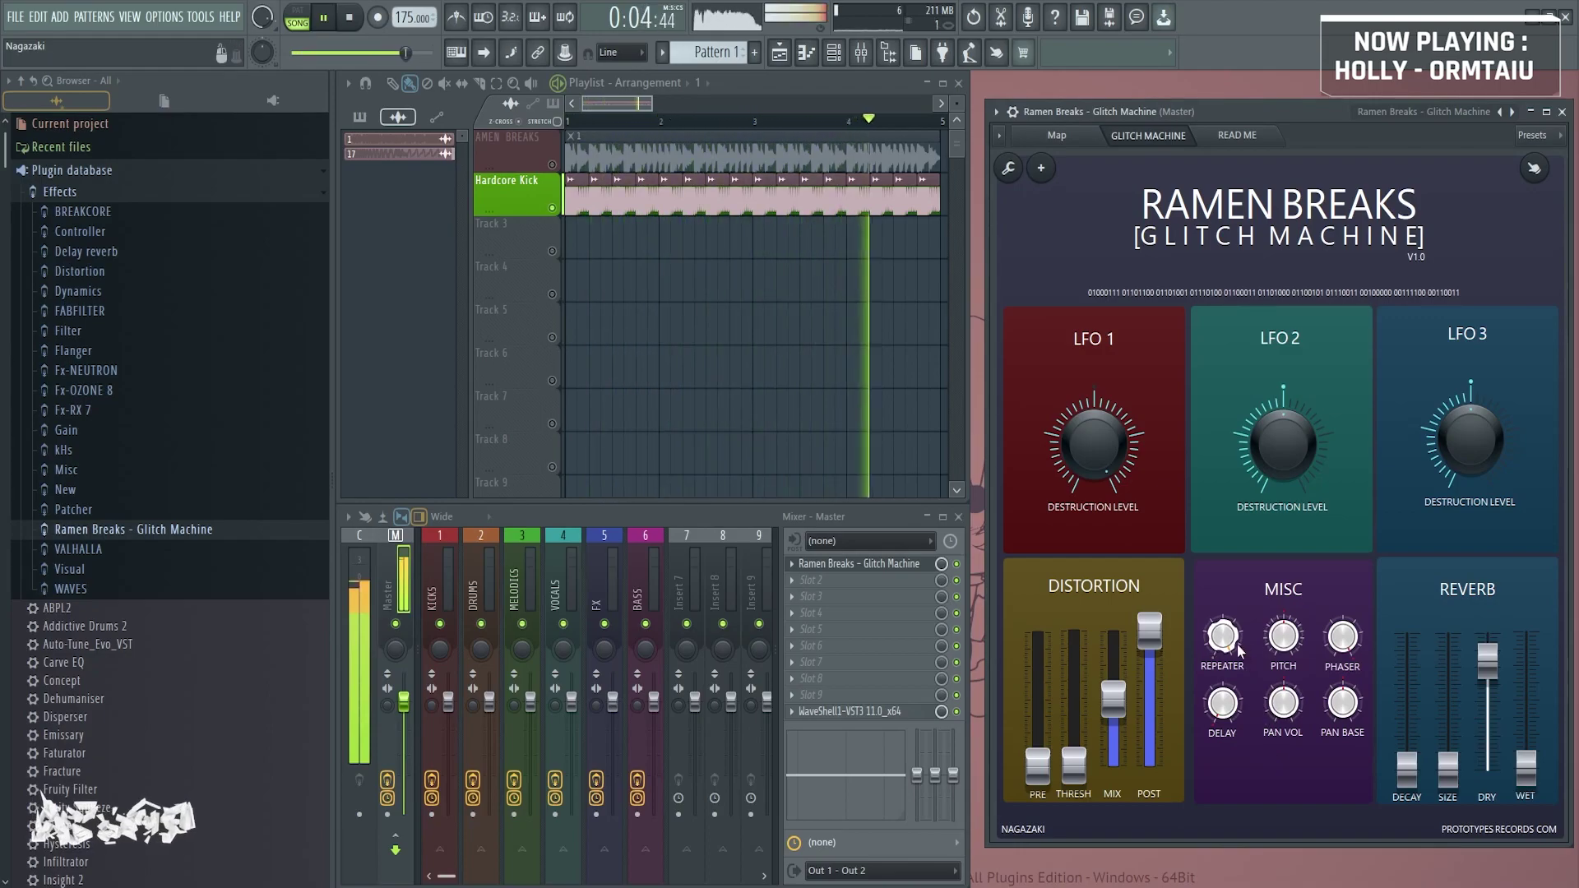
key(space)
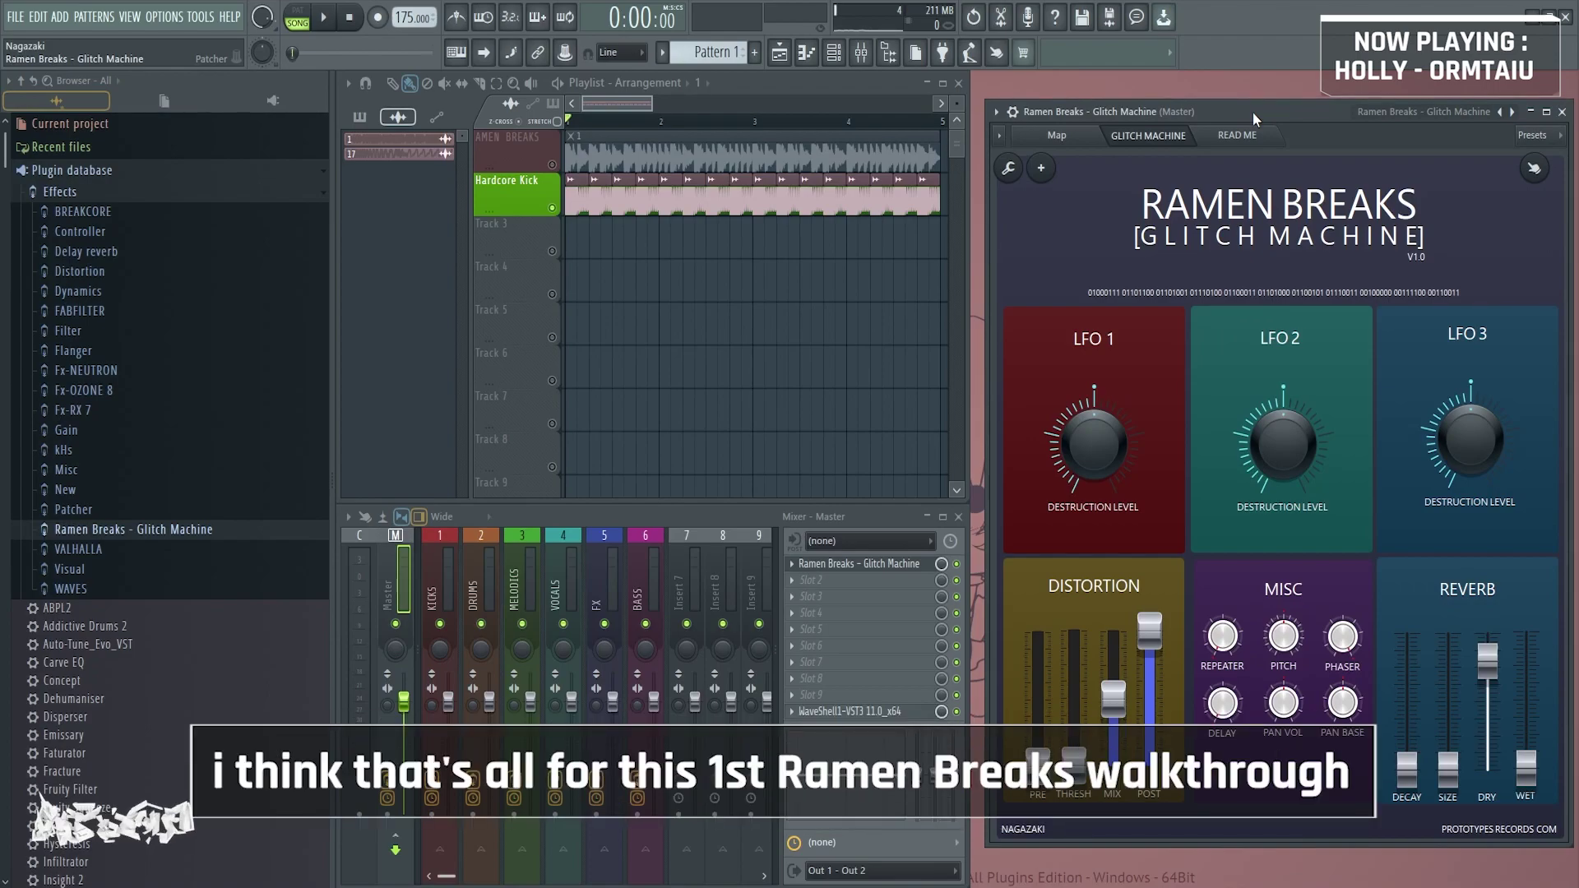
Shift the Ramen Breaks Glitch Machine window slightly down and to the left
mouse_move(1252, 112)
mouse_down()
mouse_move(1246, 82)
mouse_move(1255, 126)
mouse_up()
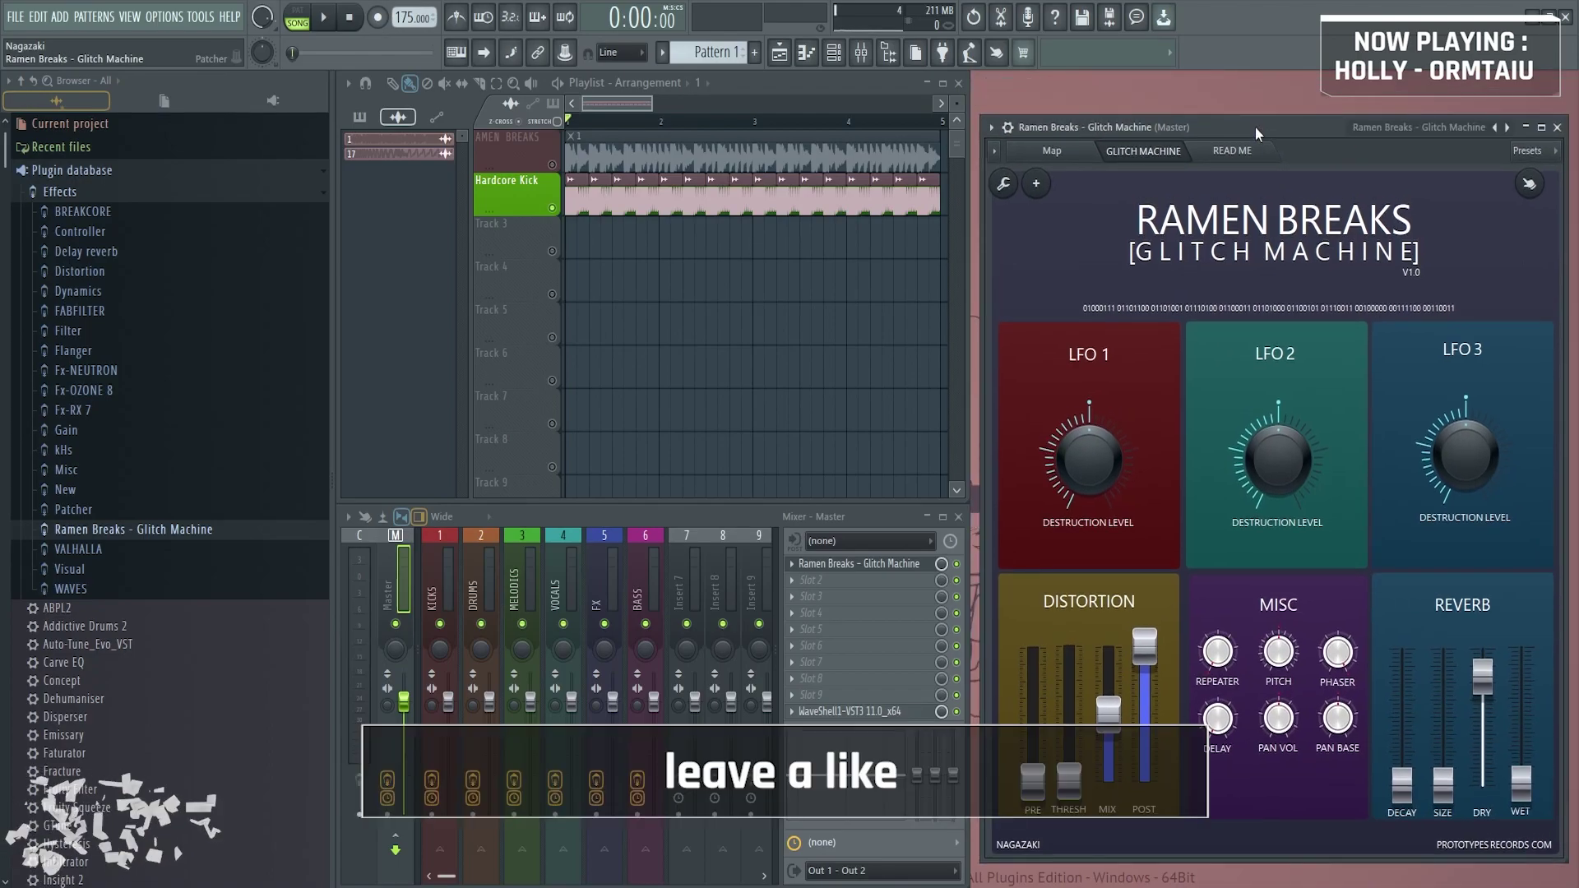